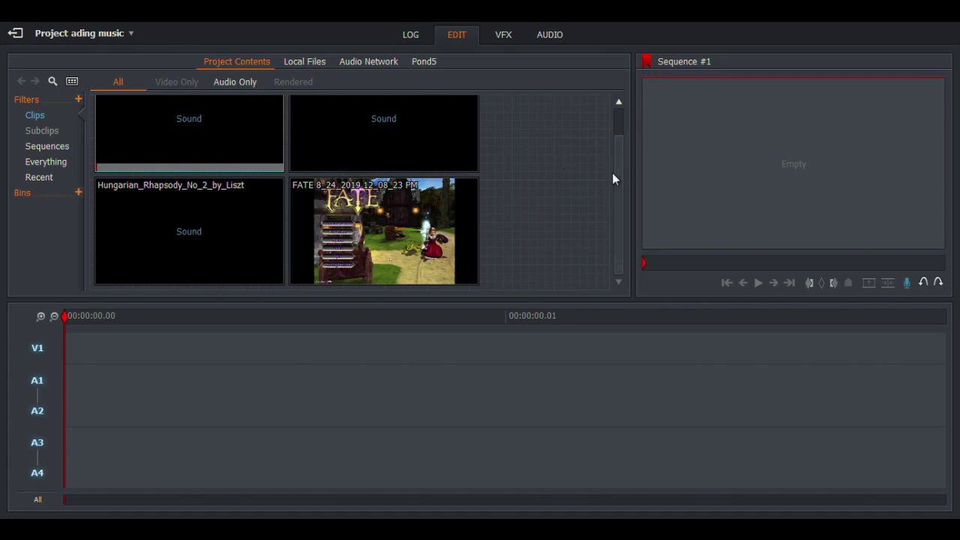
Insert the FATE gameplay clip into Sequence #1 on V1, A1 and A2
scroll(620, 115, up, 2)
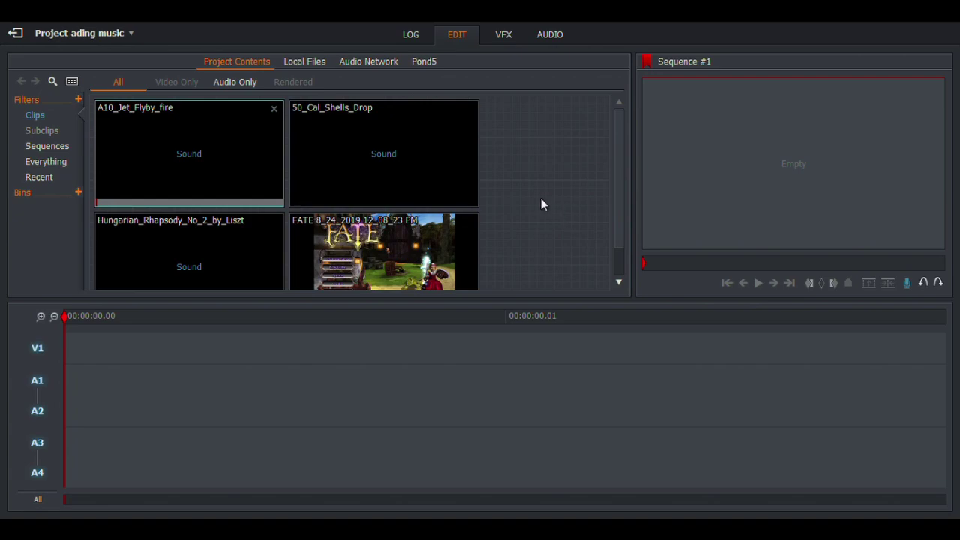
scroll(532, 194, down, 1)
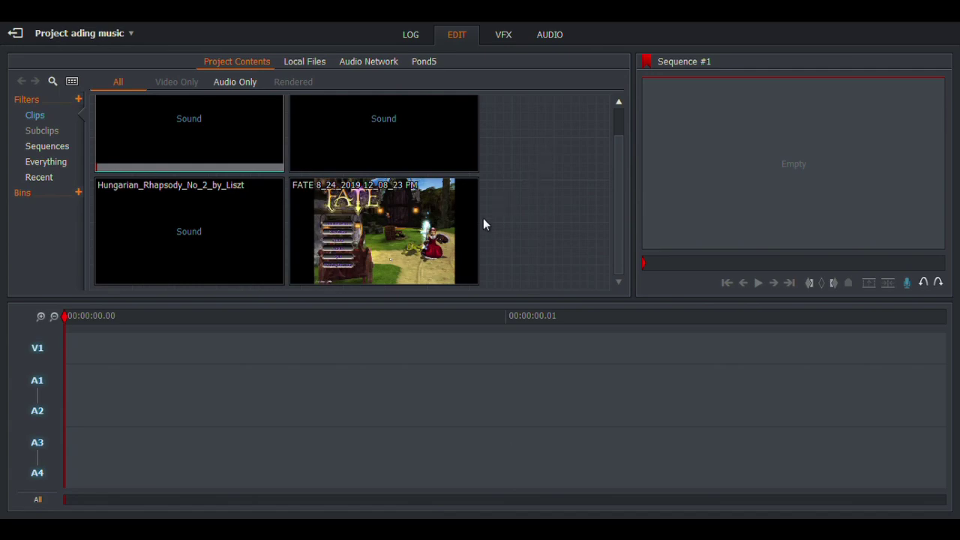
mouse_move(433, 227)
drag(432, 229, 840, 160)
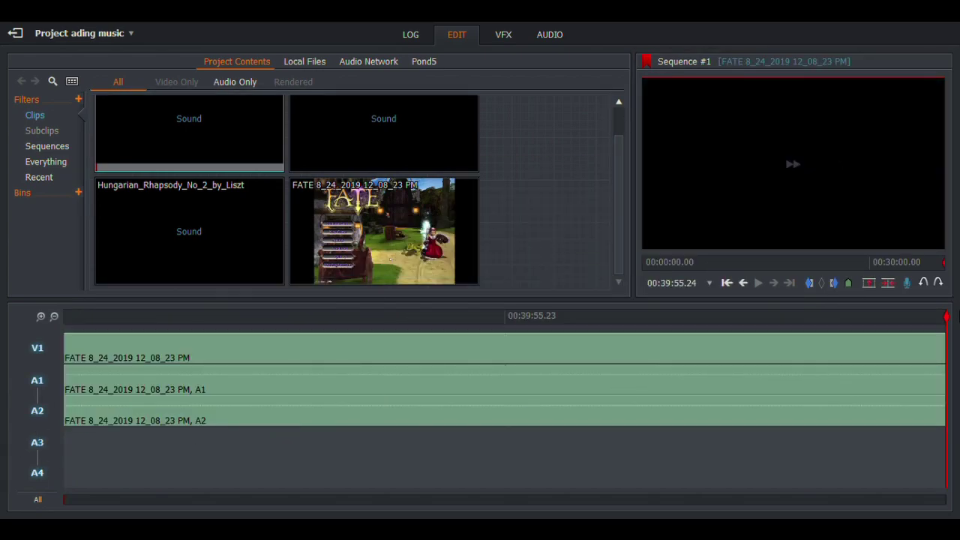
Mark an in-point at the sequence start and move the playhead to 00:06:35.06
click(505, 352)
click(72, 389)
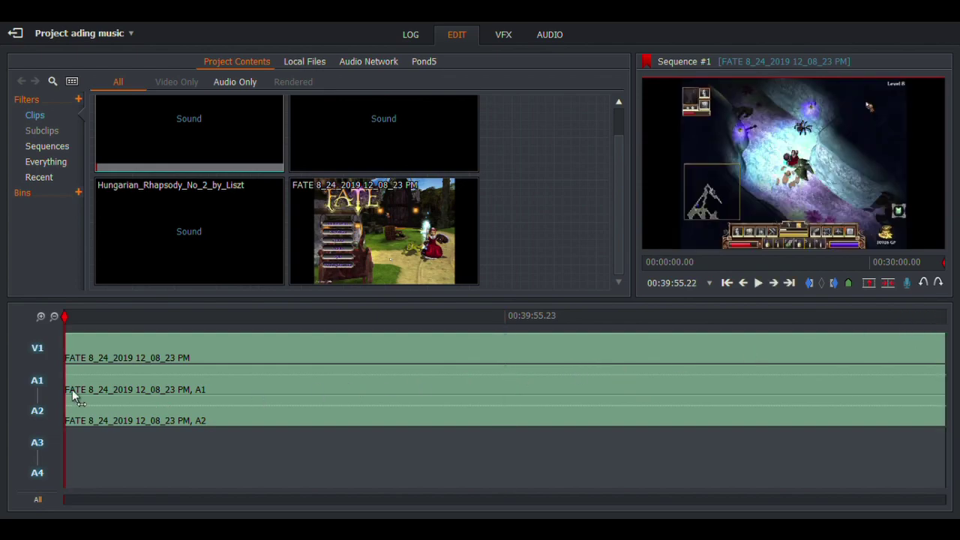
scroll(63, 318, up, 5)
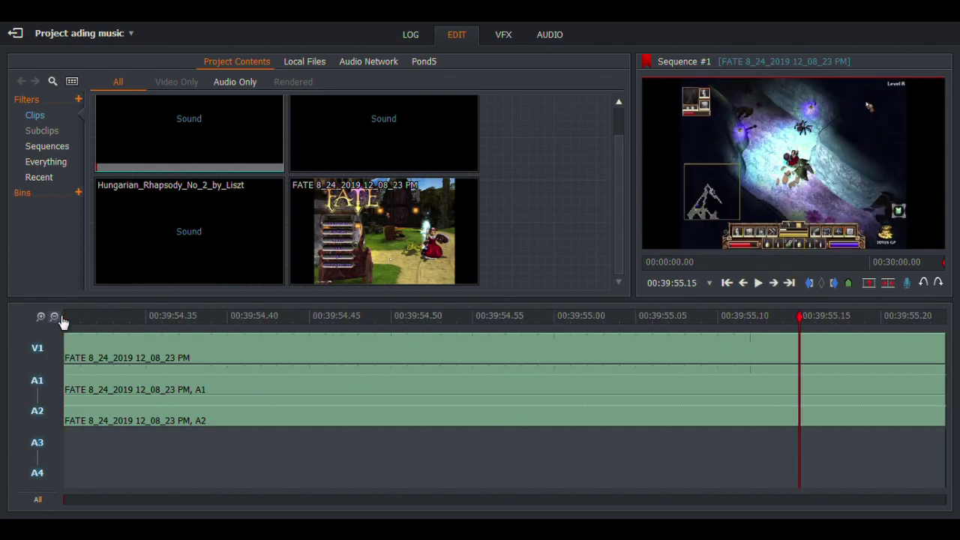
scroll(63, 321, down, 10)
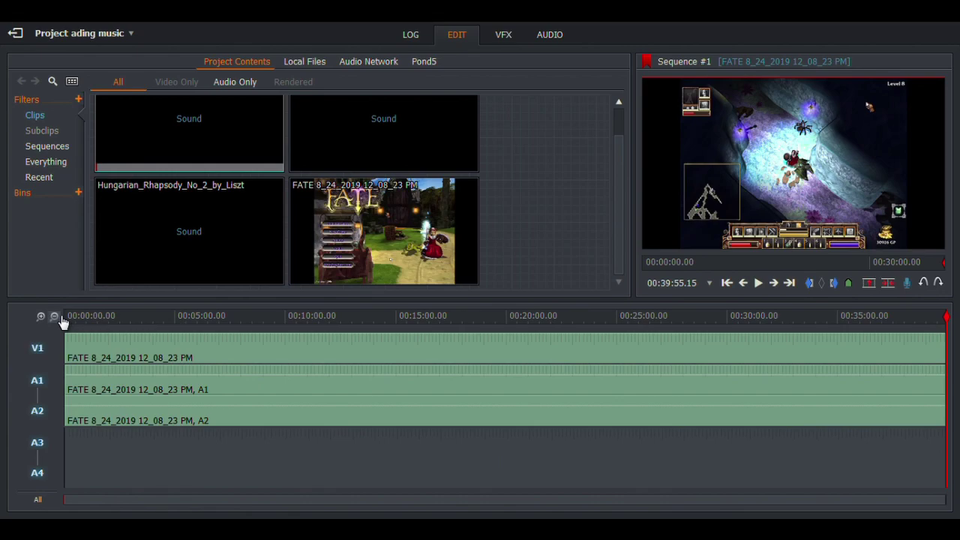
mouse_move(946, 318)
mouse_down()
mouse_move(0, 375)
mouse_move(108, 375)
mouse_move(28, 360)
mouse_up()
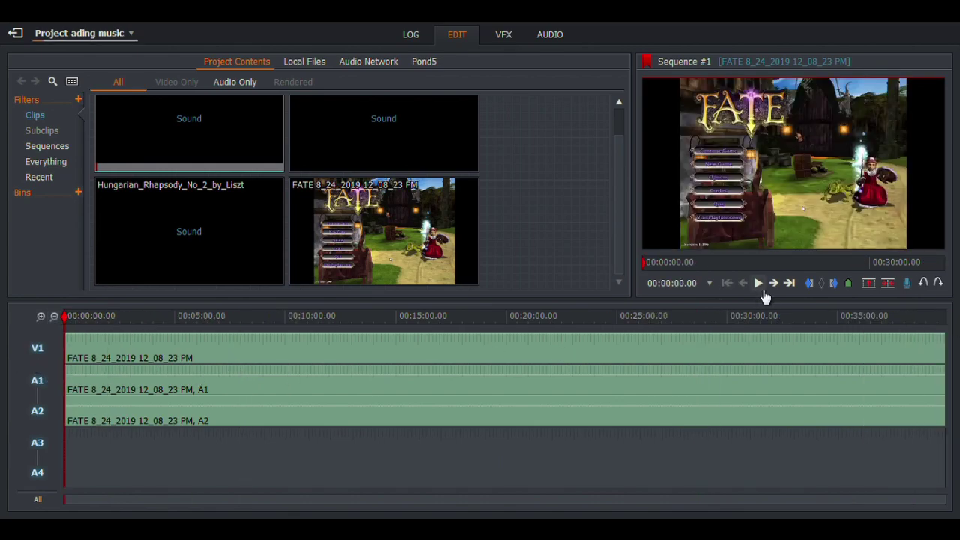
click(813, 286)
drag(66, 317, 209, 337)
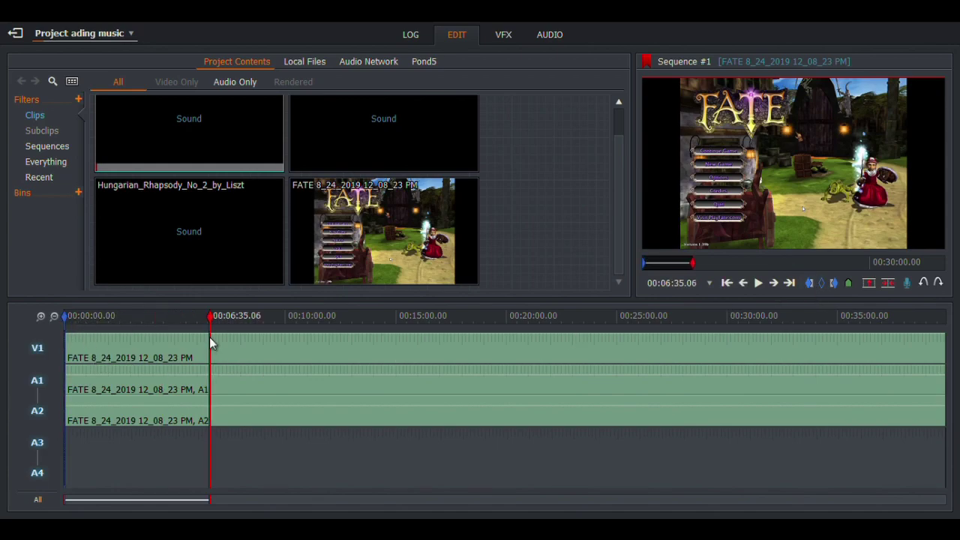
Remove the marked first 6:35 of the FATE clip and preview the new opening
click(890, 285)
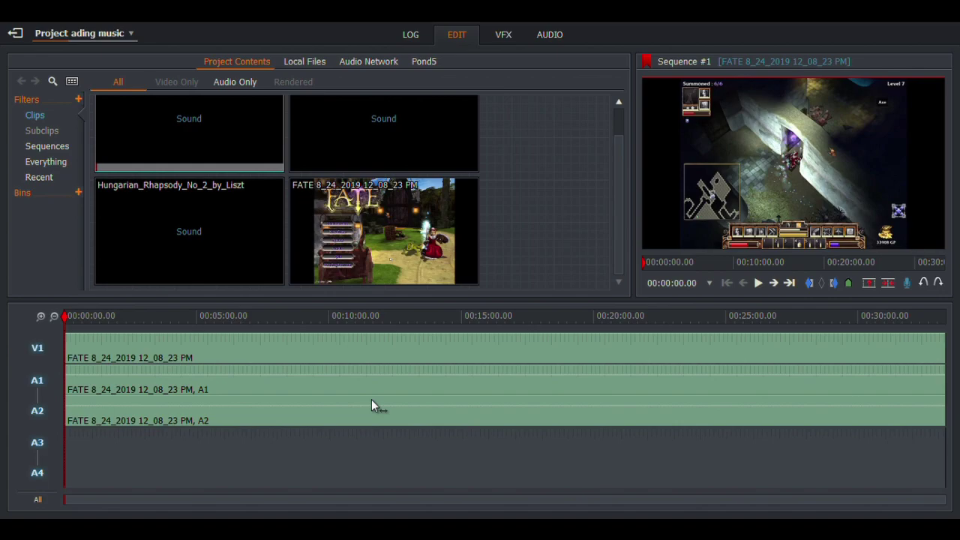
click(763, 285)
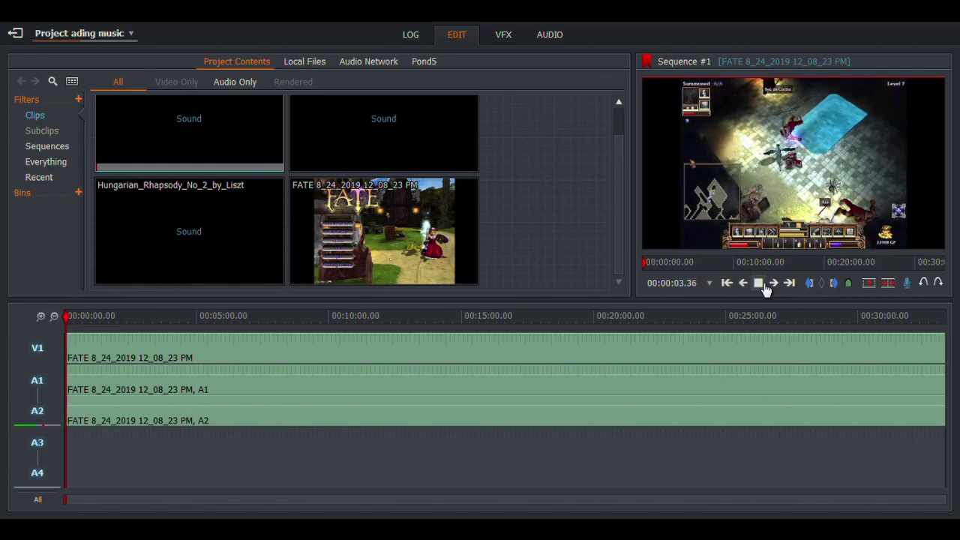
click(763, 286)
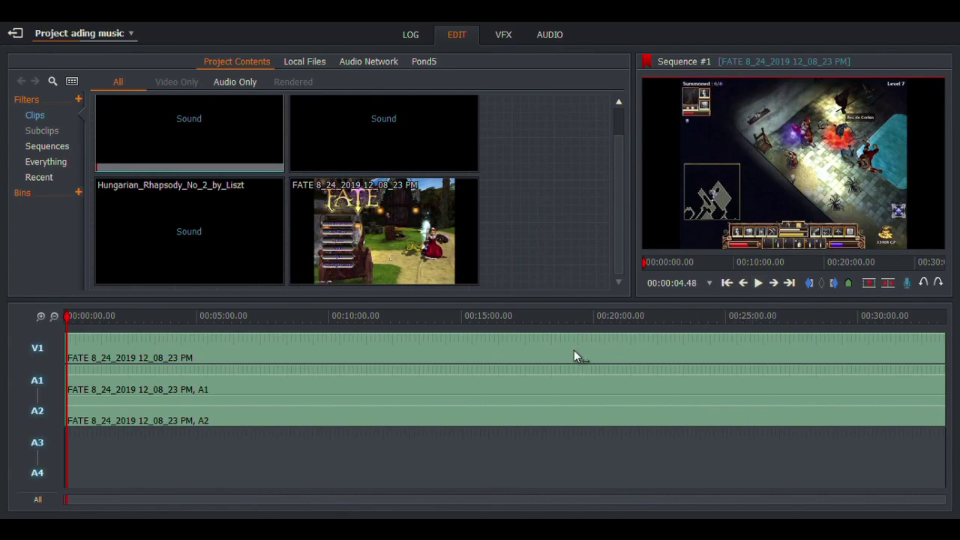
Delete the clips from the sequence start, then undo it because it removed the whole FATE clip
click(38, 351)
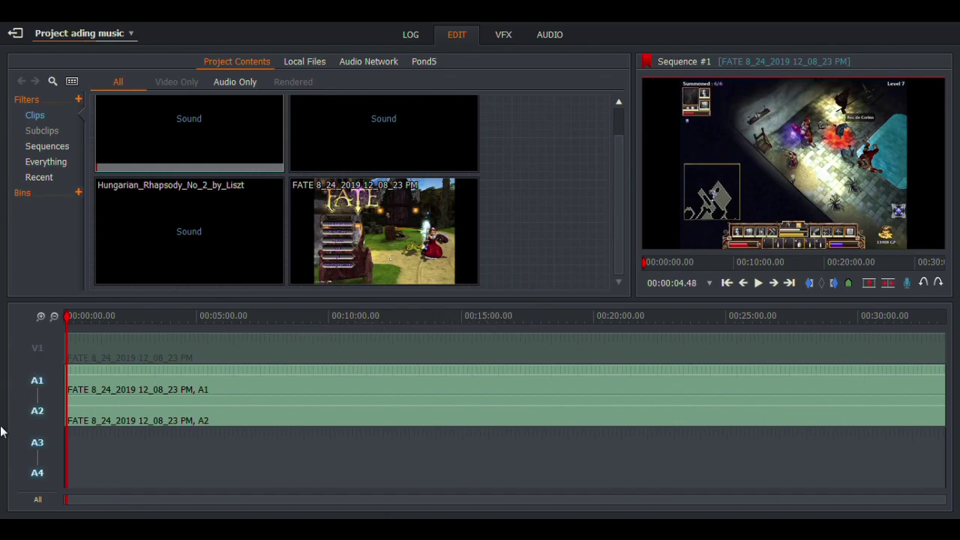
click(39, 351)
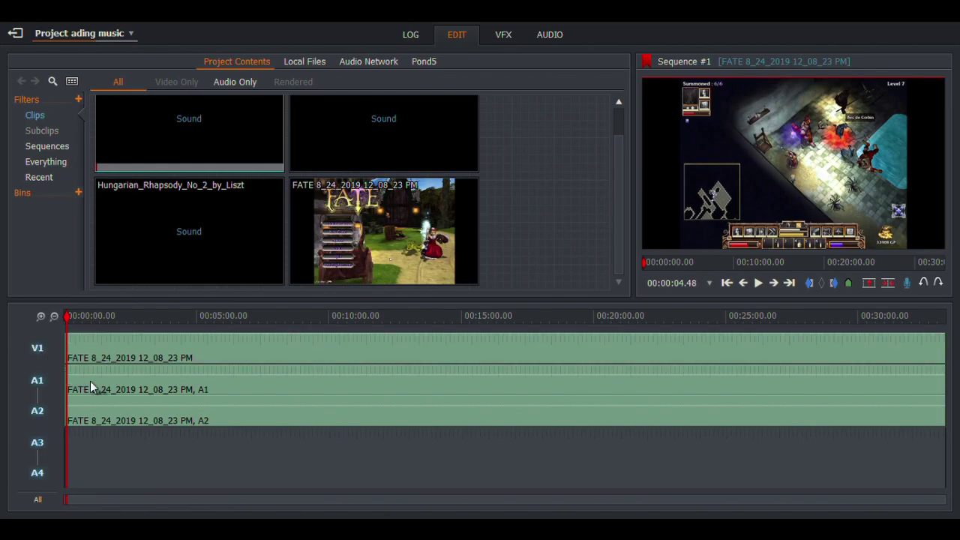
click(65, 316)
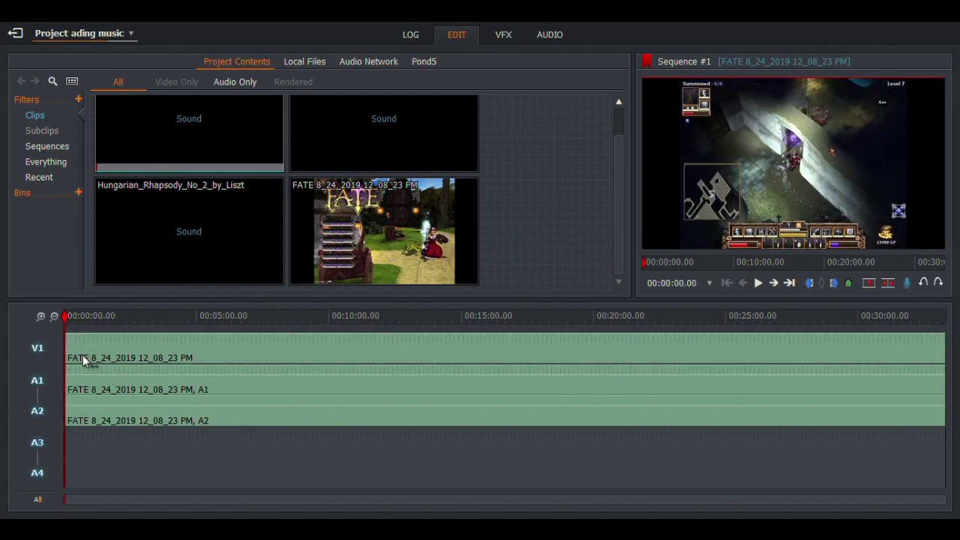
right_click(335, 376)
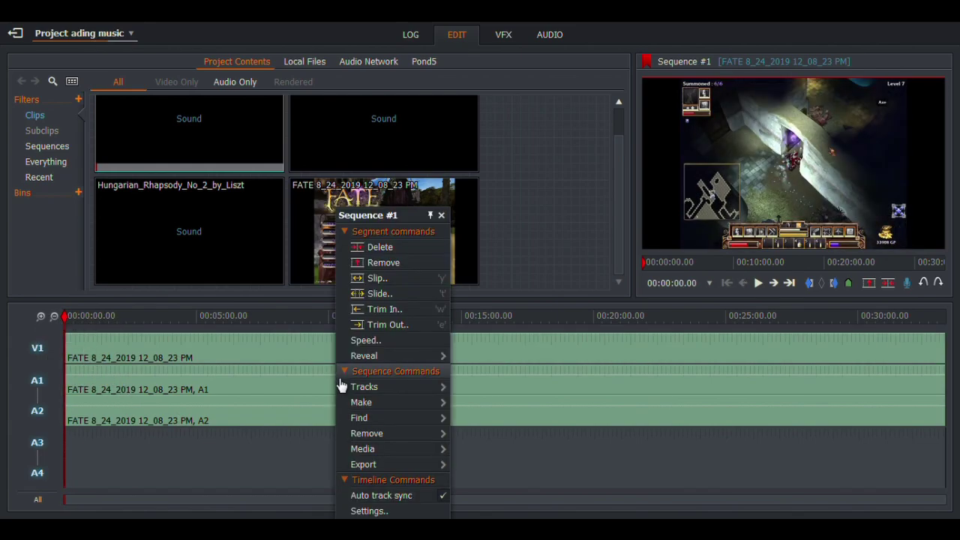
click(411, 249)
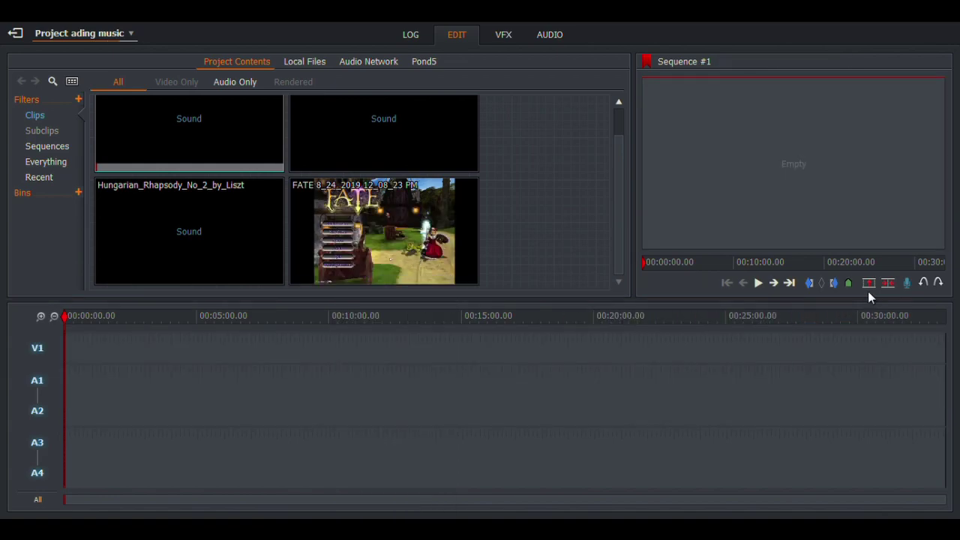
click(924, 285)
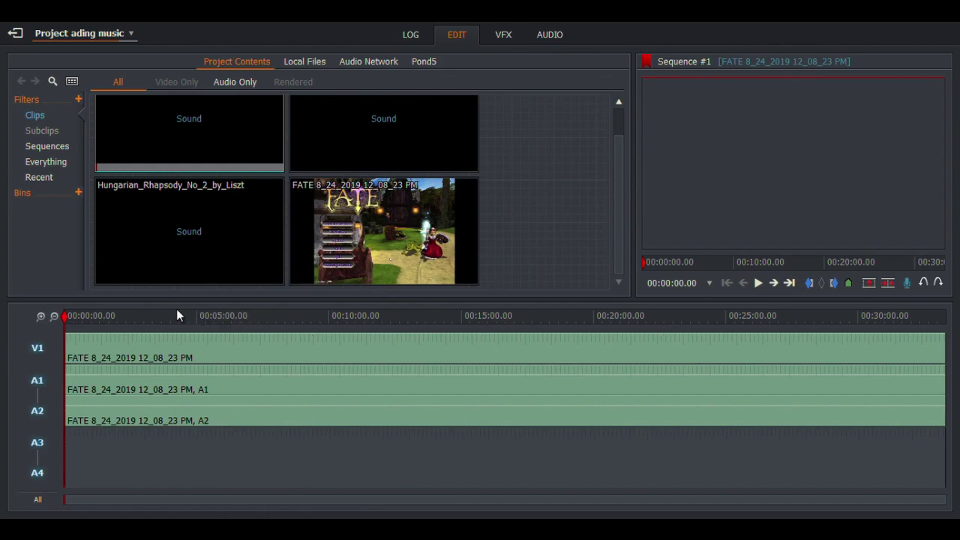
With V1 disabled, delete the FATE clip's A1 and A2 audio, then re-enable V1
click(43, 349)
right_click(138, 405)
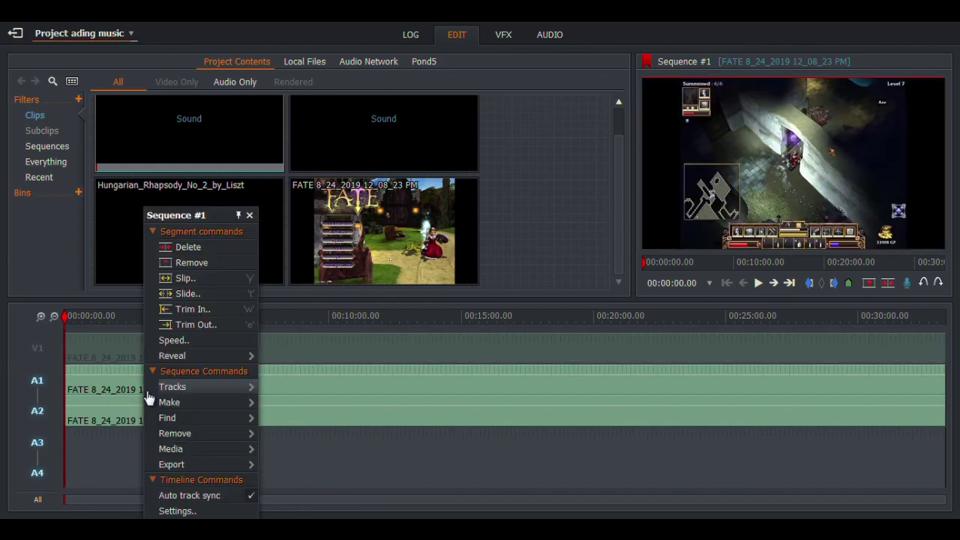
click(209, 247)
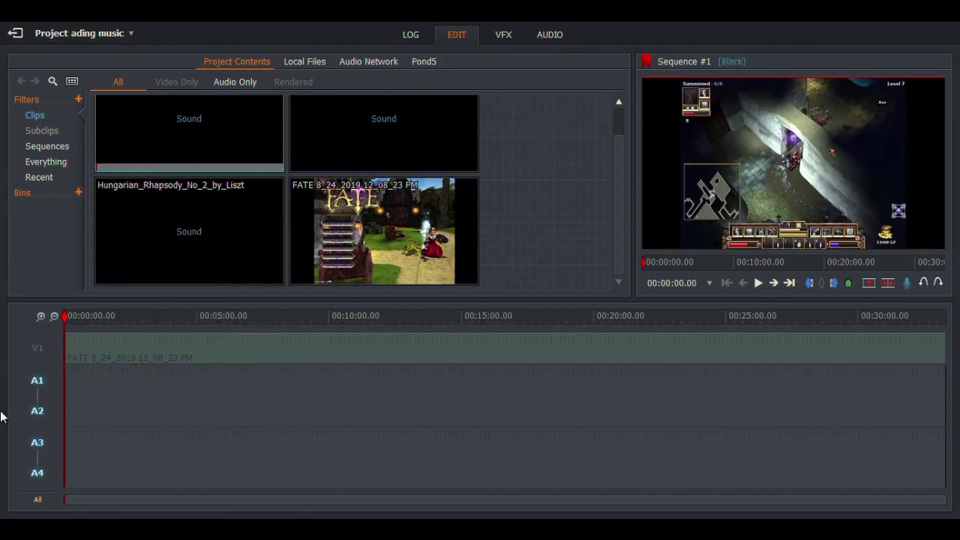
click(38, 348)
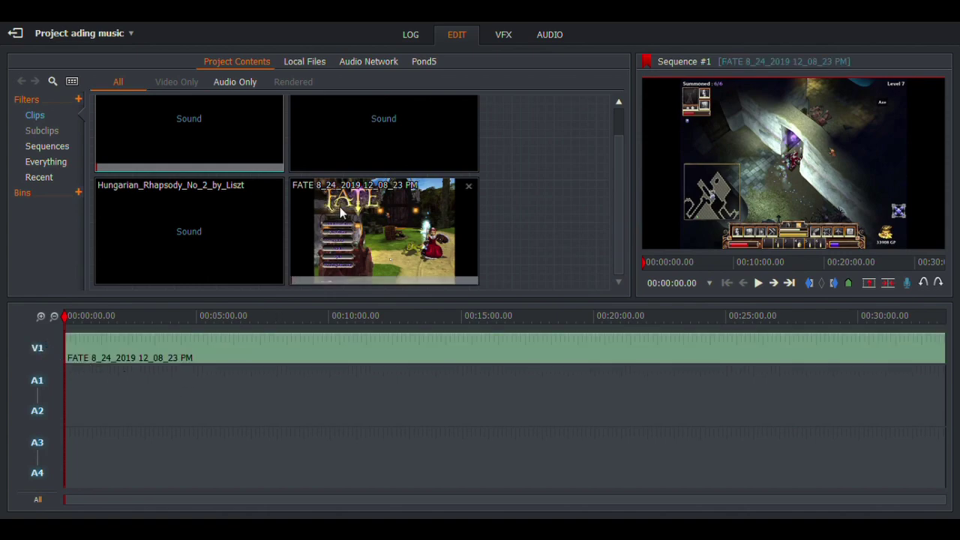
Drop Hungarian_Rhapsody_No_2_by_Liszt onto A1/A2 at the sequence start and play it back
scroll(608, 193, up, 2)
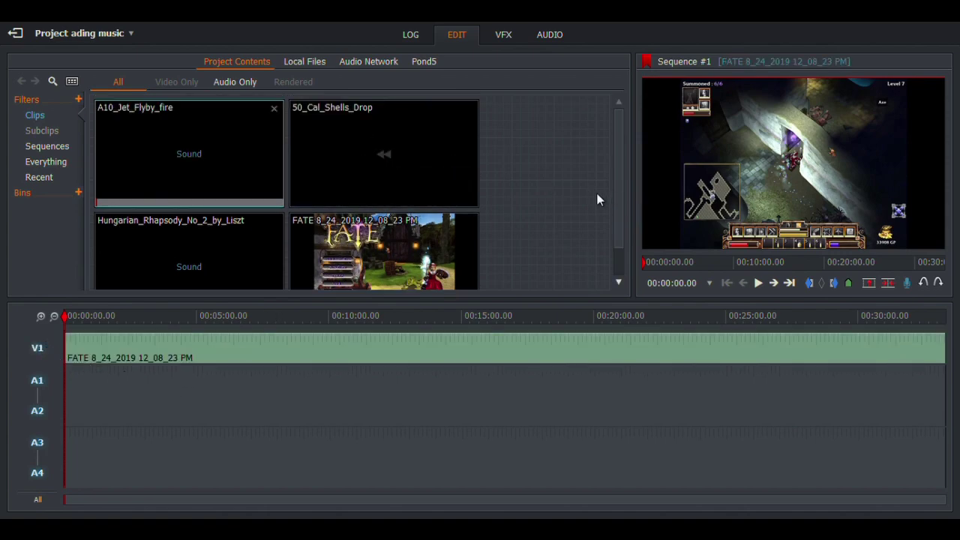
scroll(559, 181, down, 1)
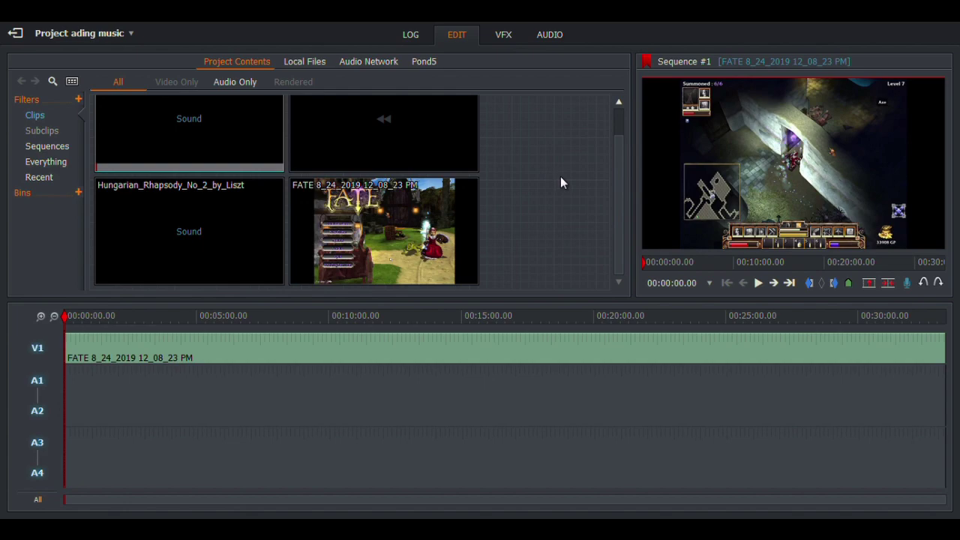
drag(128, 225, 87, 401)
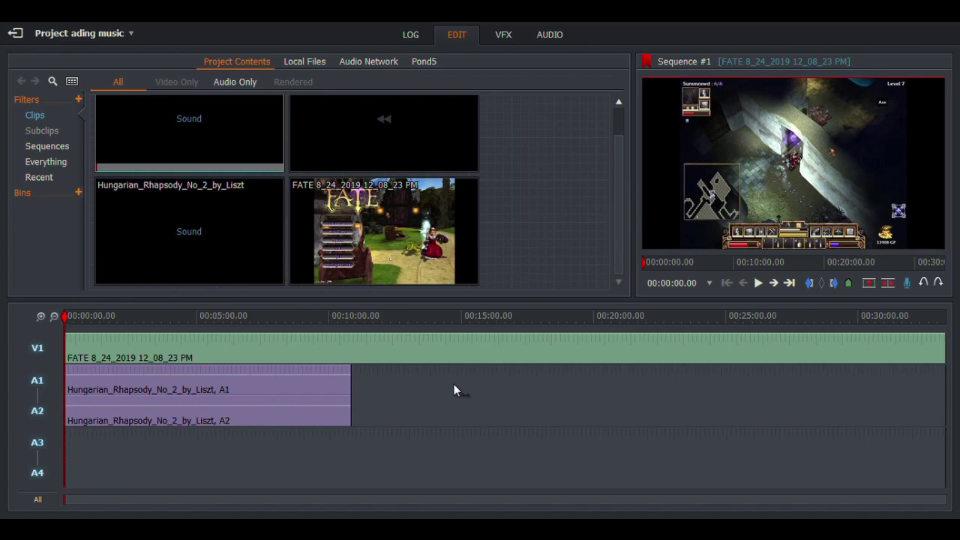
click(758, 284)
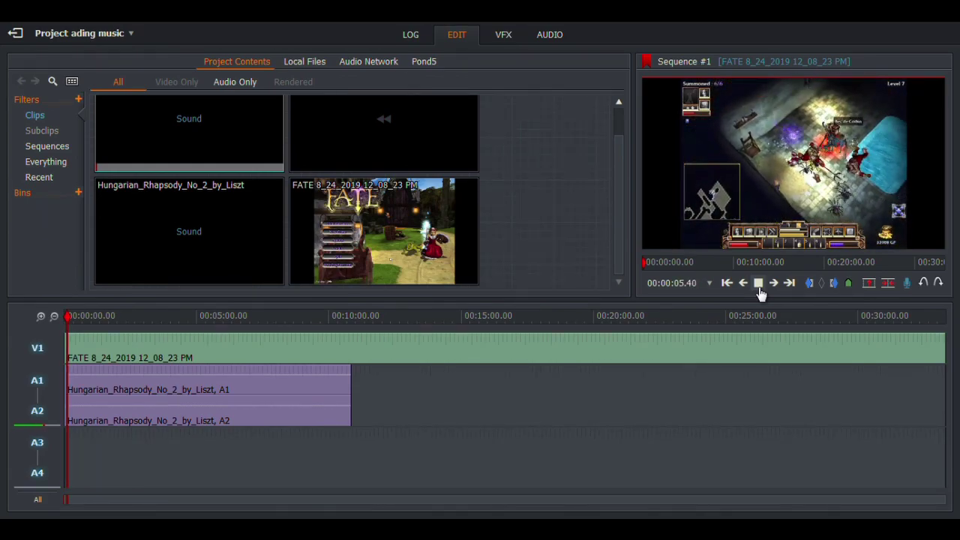
click(759, 290)
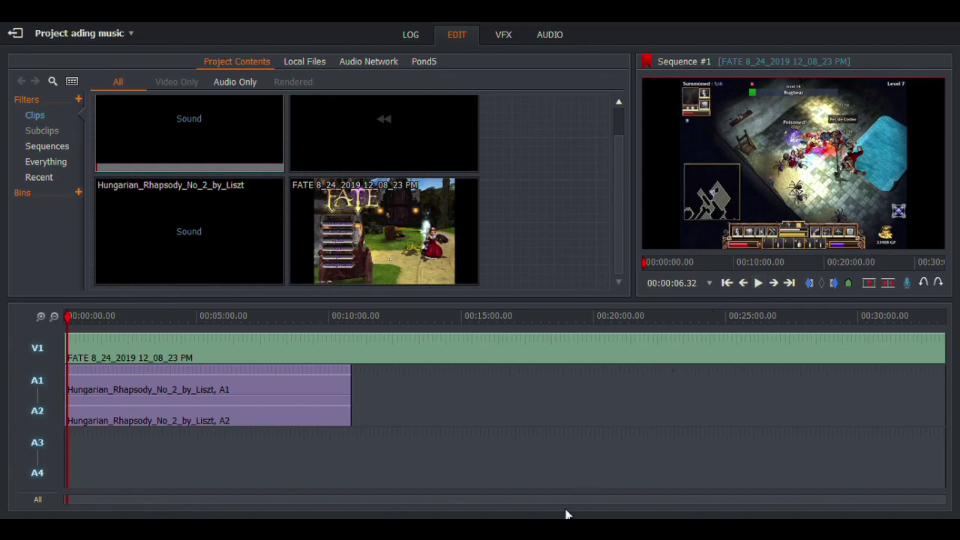
Drop the 50_Cal_Shells_Drop sound after the Liszt music on A1/A2 and preview it
scroll(503, 214, up, 1)
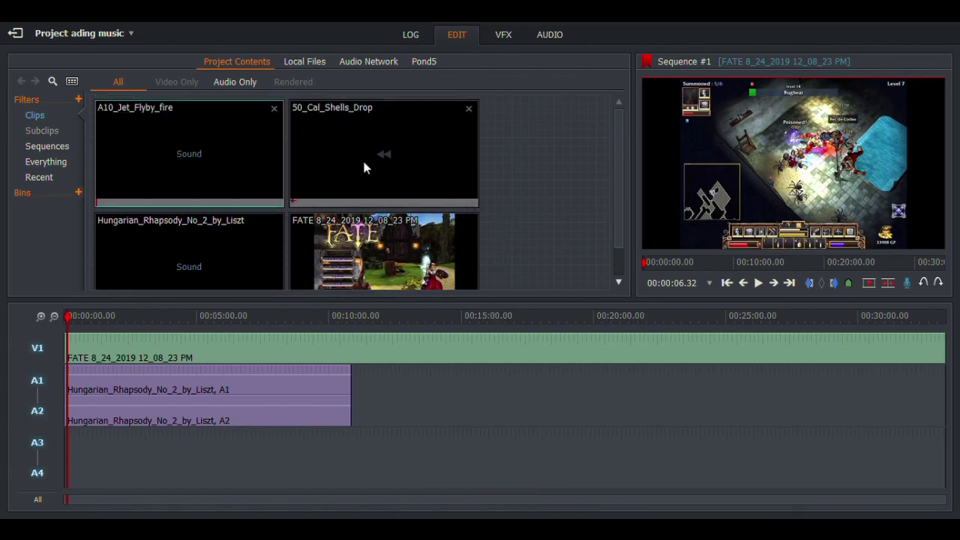
drag(362, 158, 356, 388)
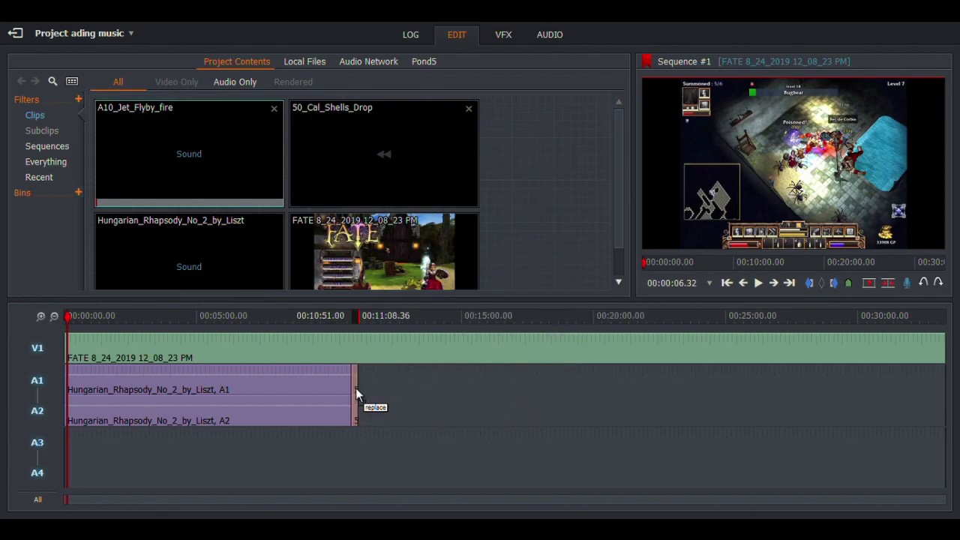
click(759, 284)
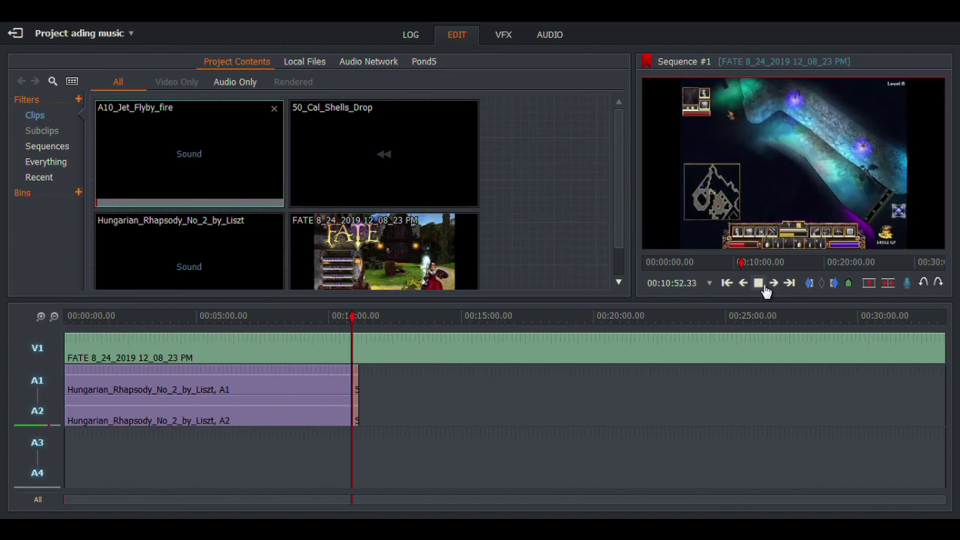
click(764, 288)
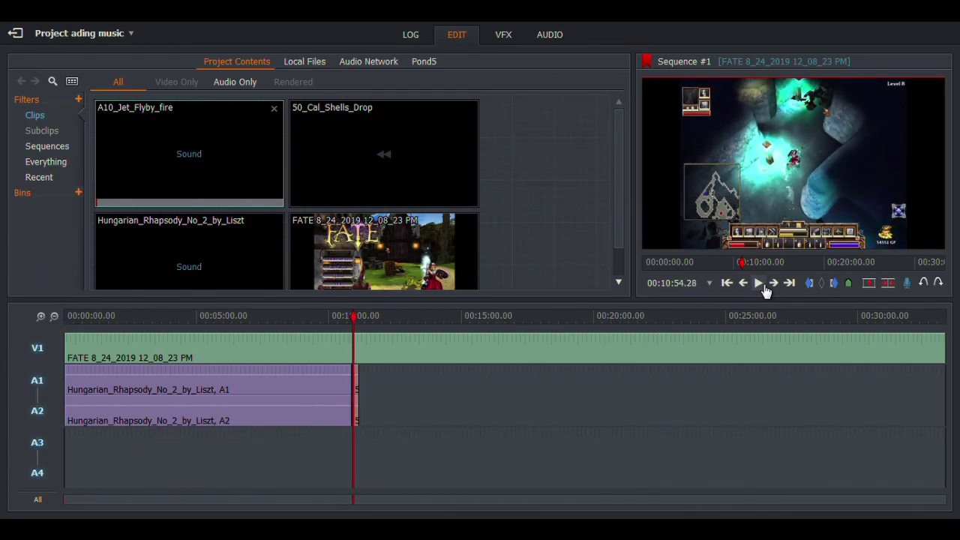
With V1 excluded from edits, split the Liszt music at 00:09:52.56
click(359, 386)
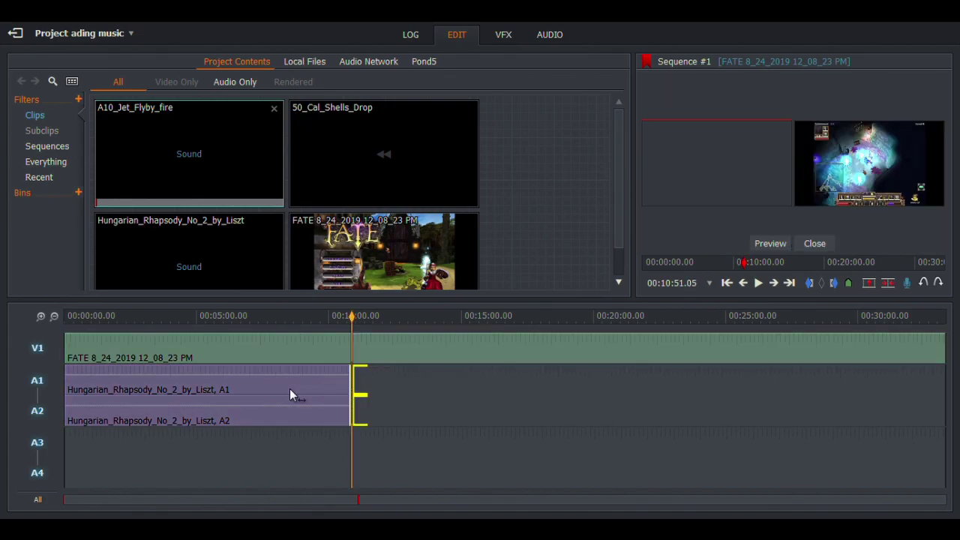
click(430, 388)
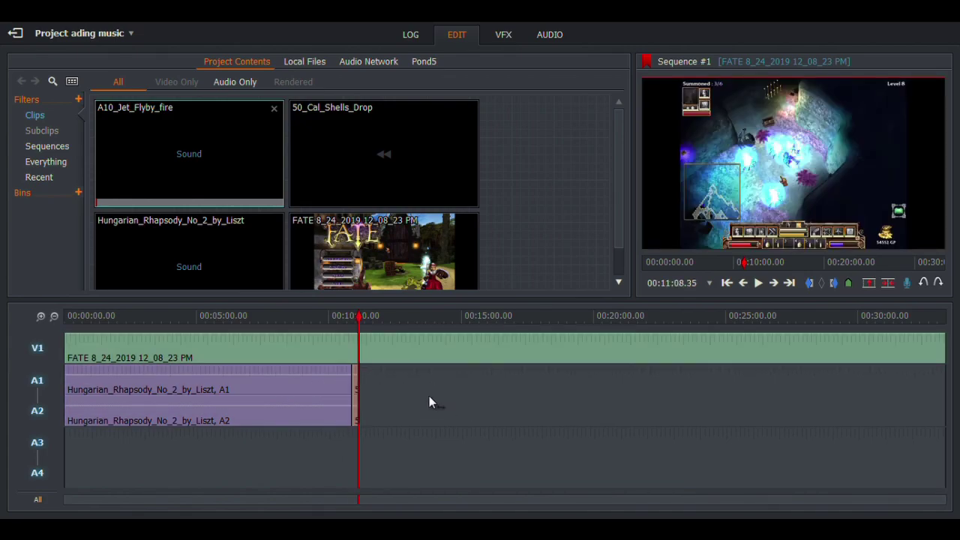
drag(358, 319, 325, 335)
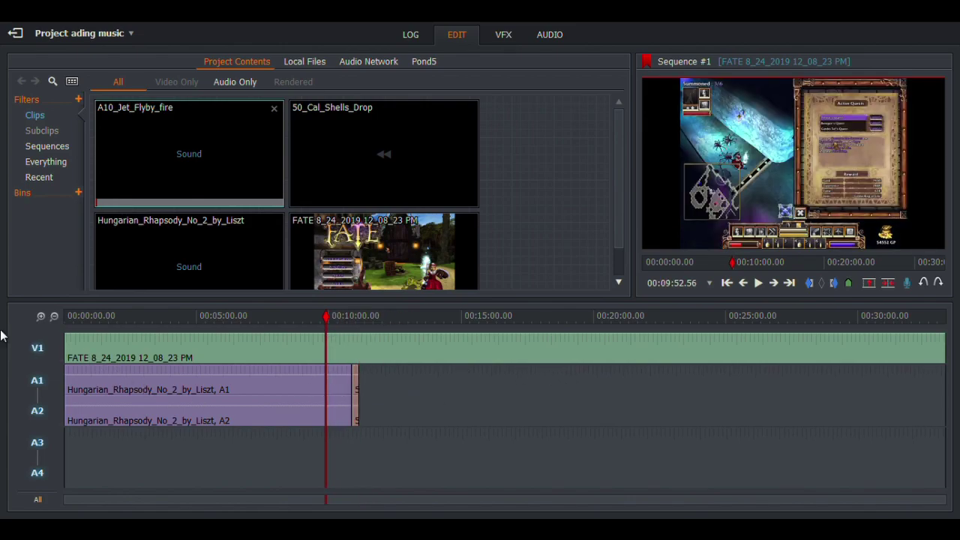
click(36, 348)
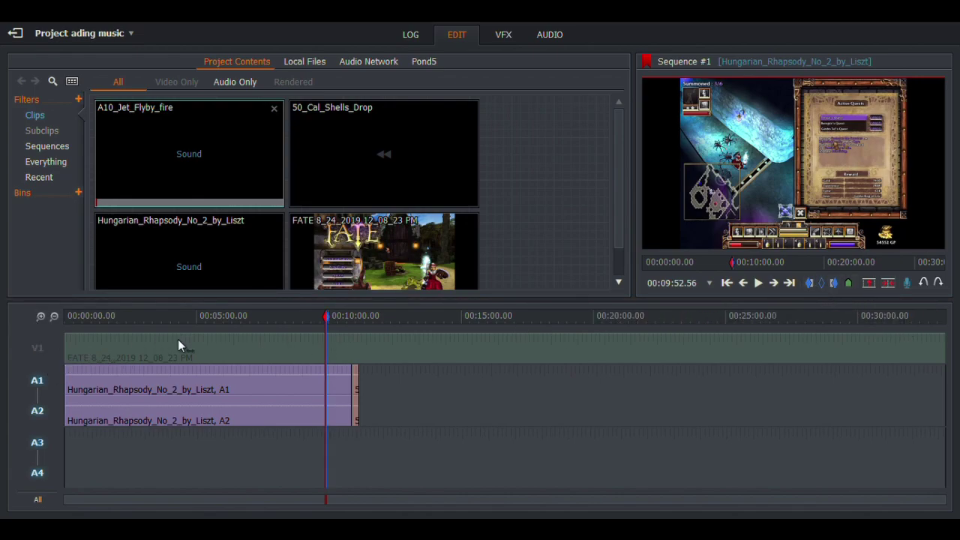
click(757, 283)
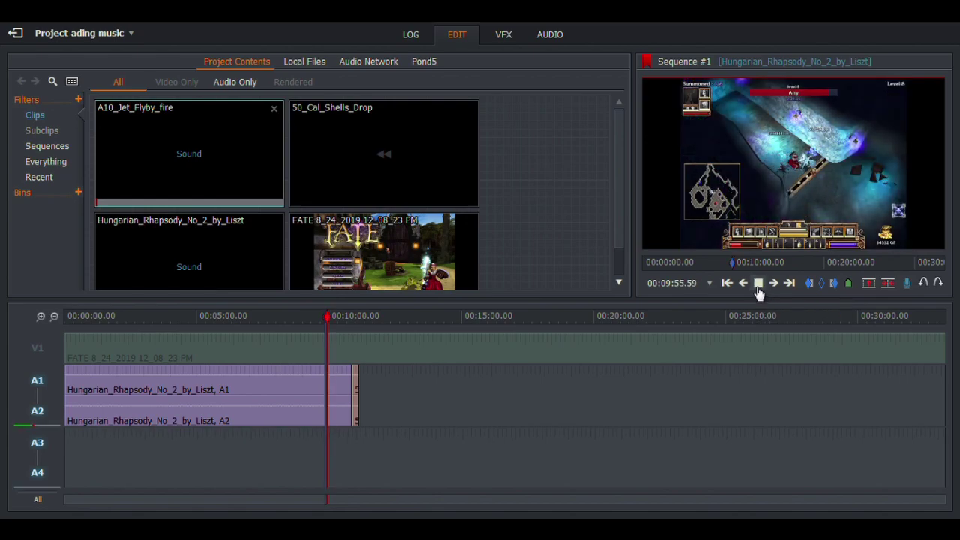
click(758, 285)
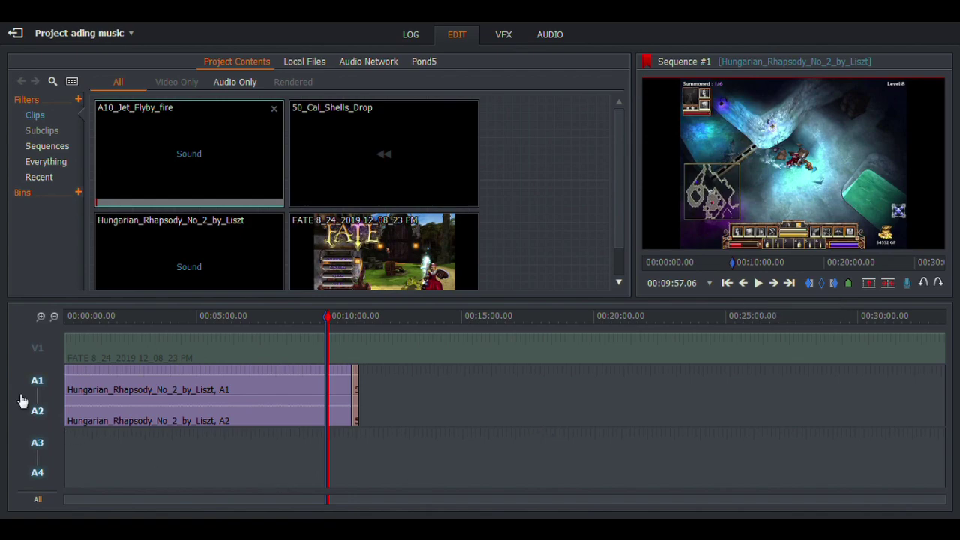
click(894, 288)
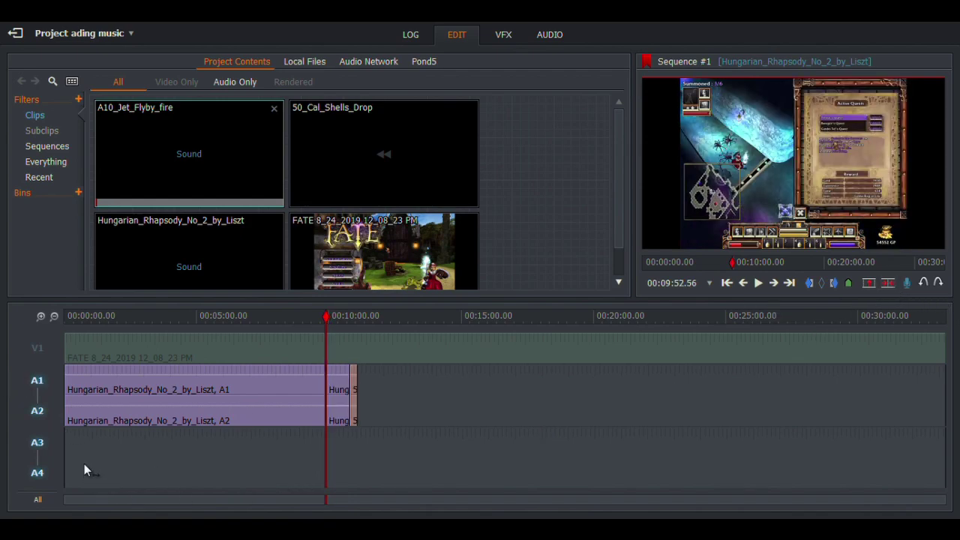
click(922, 283)
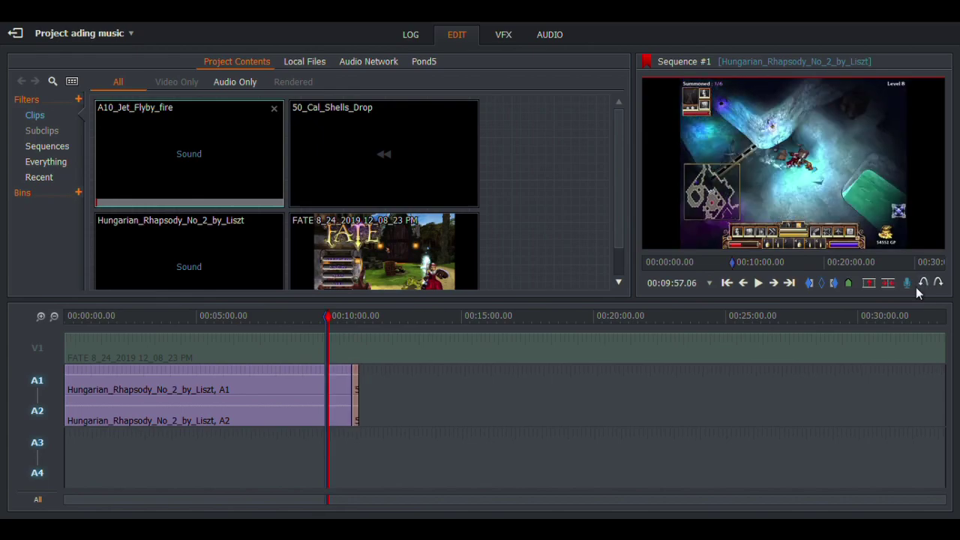
click(868, 282)
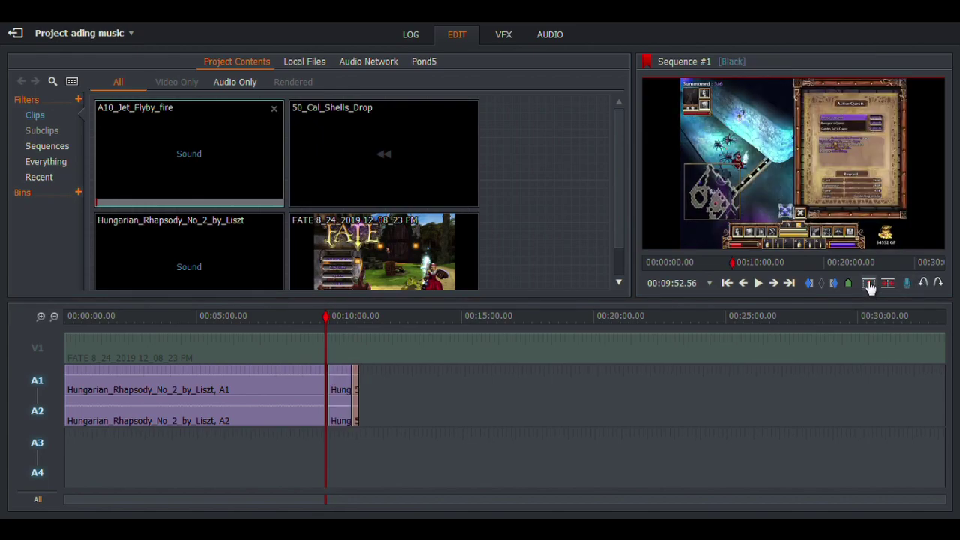
Move the 50_Cal_Shells_Drop clip into the split music near 00:10:15 and preview it
click(41, 316)
drag(749, 401, 543, 405)
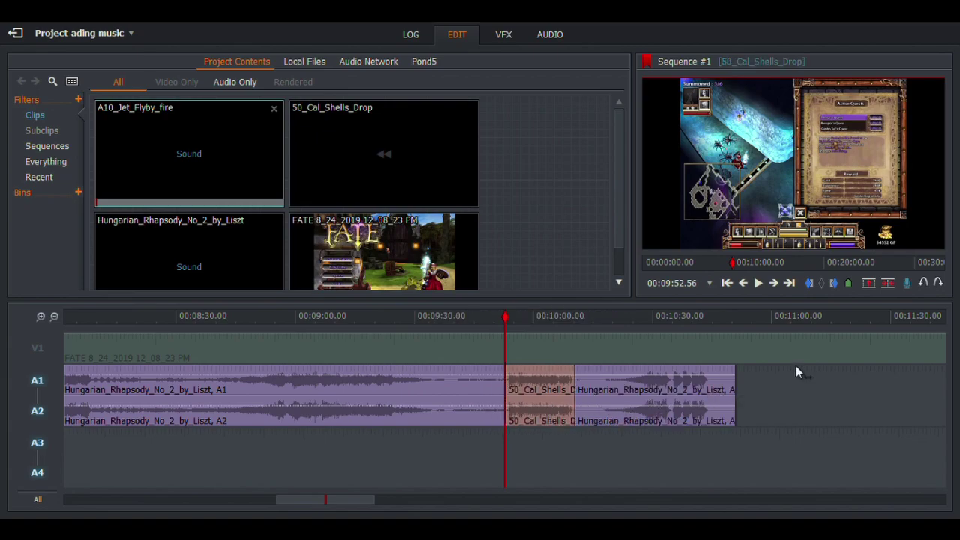
click(757, 284)
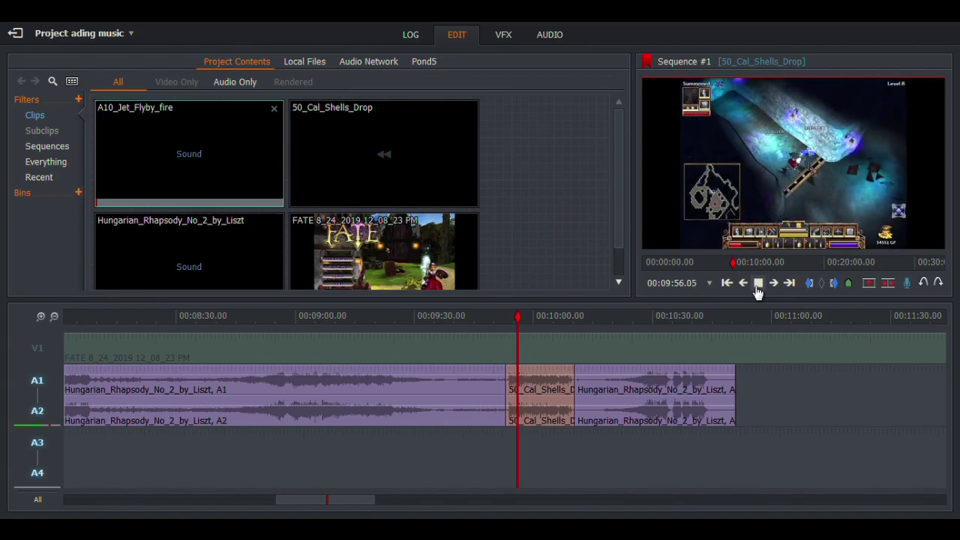
drag(543, 393, 647, 392)
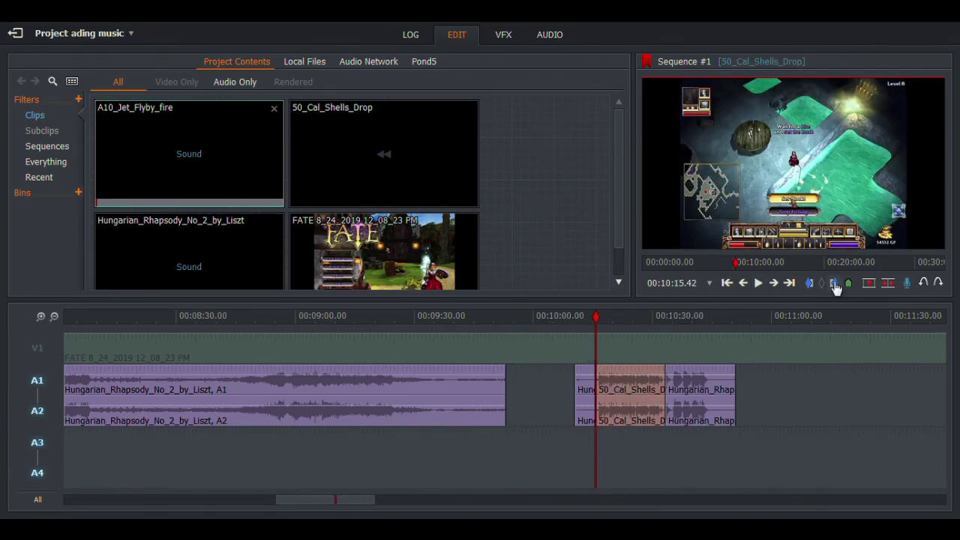
click(762, 287)
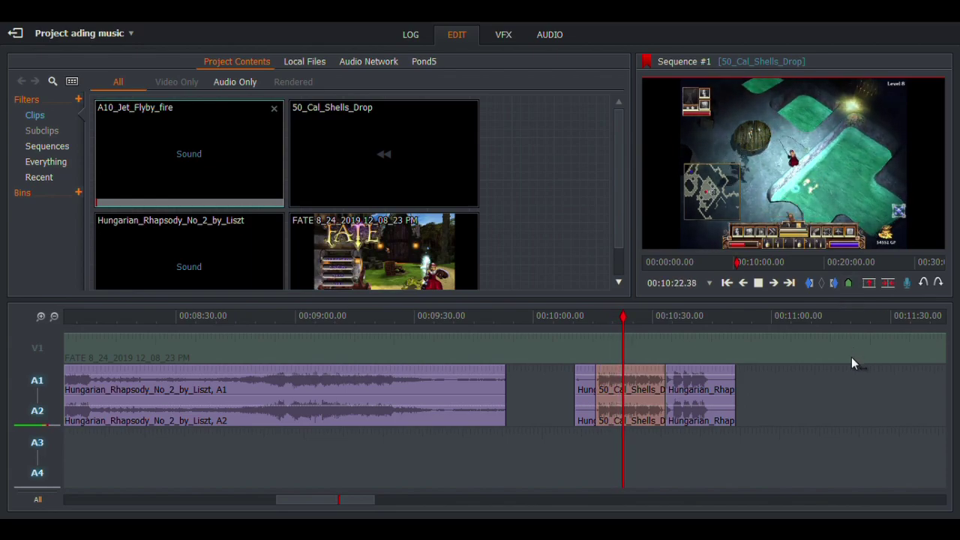
Undo the Liszt music and sound-effect edits until the FATE clip's A1/A2 audio returns
click(766, 288)
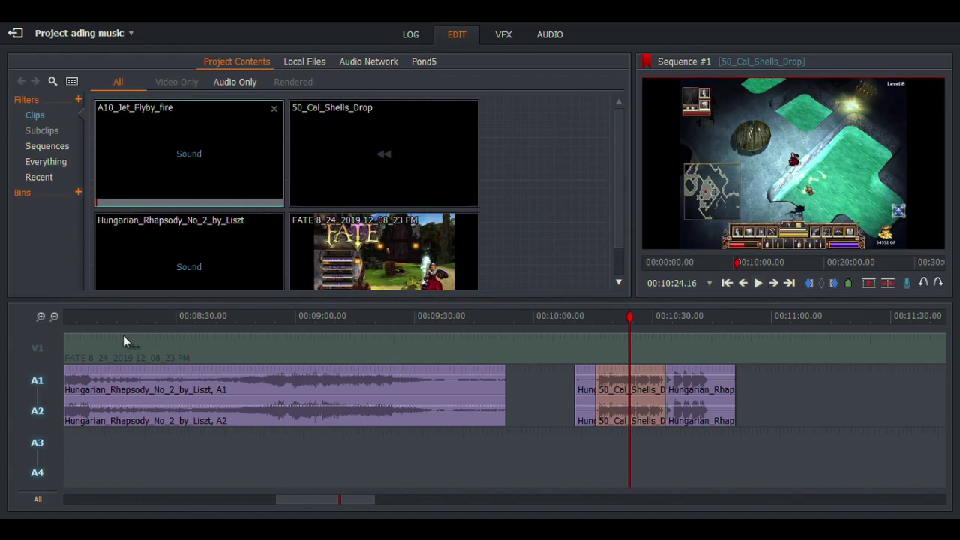
click(53, 356)
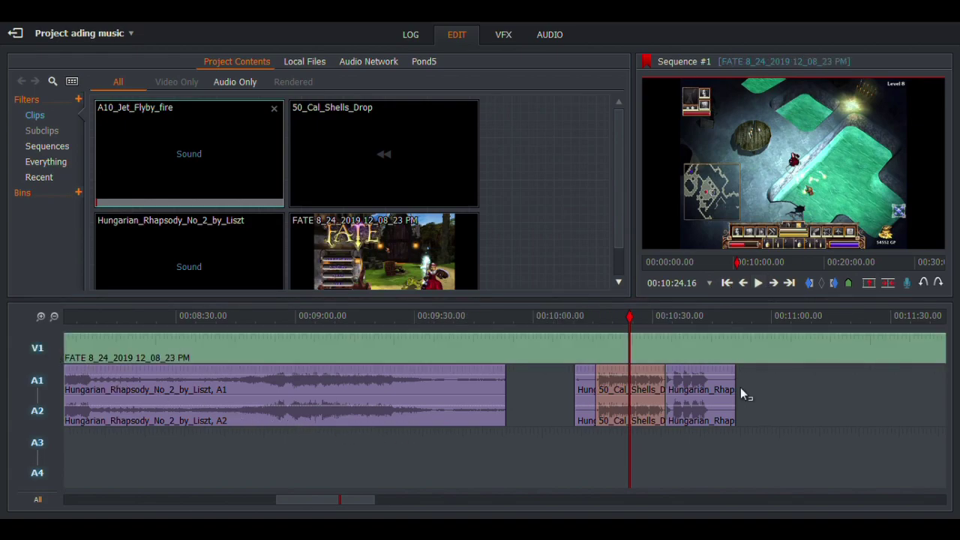
click(924, 284)
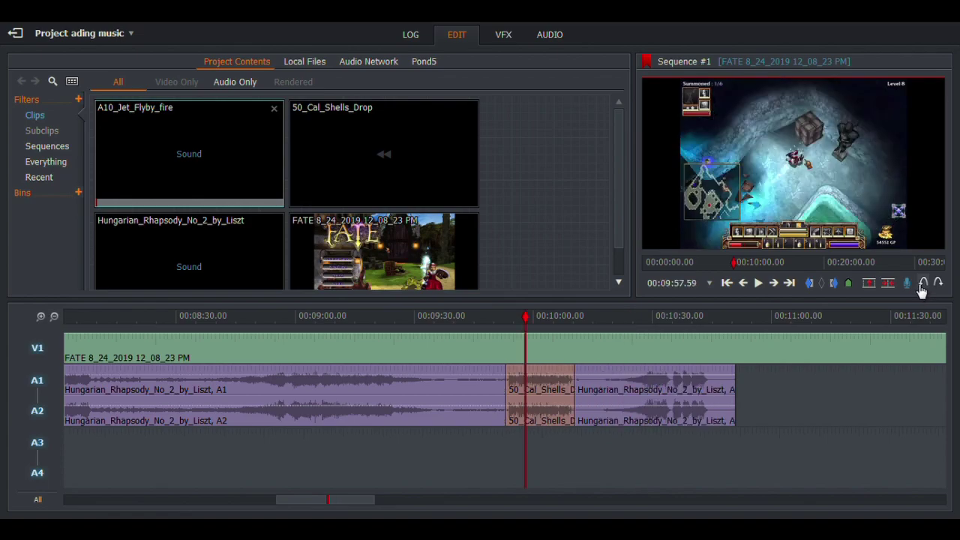
click(923, 285)
click(923, 284)
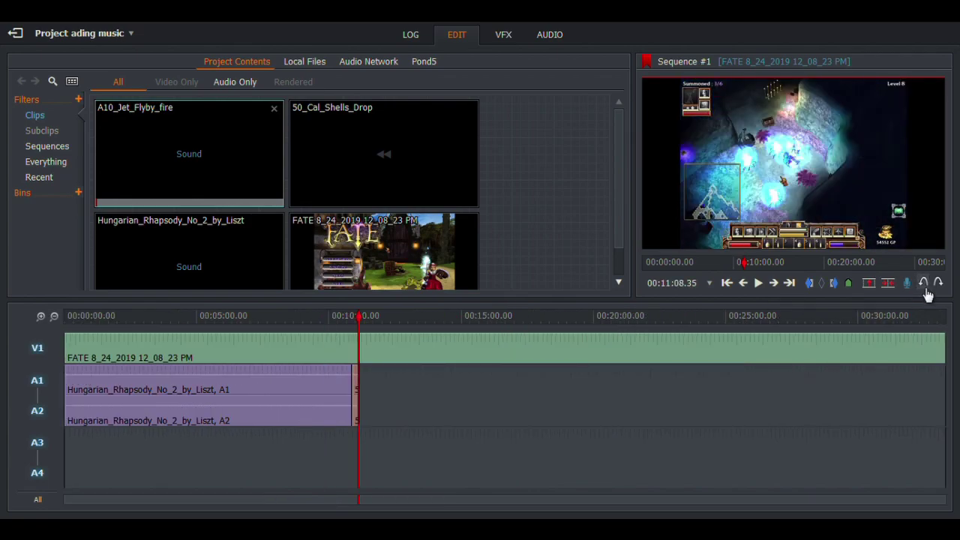
click(925, 290)
click(925, 289)
click(924, 289)
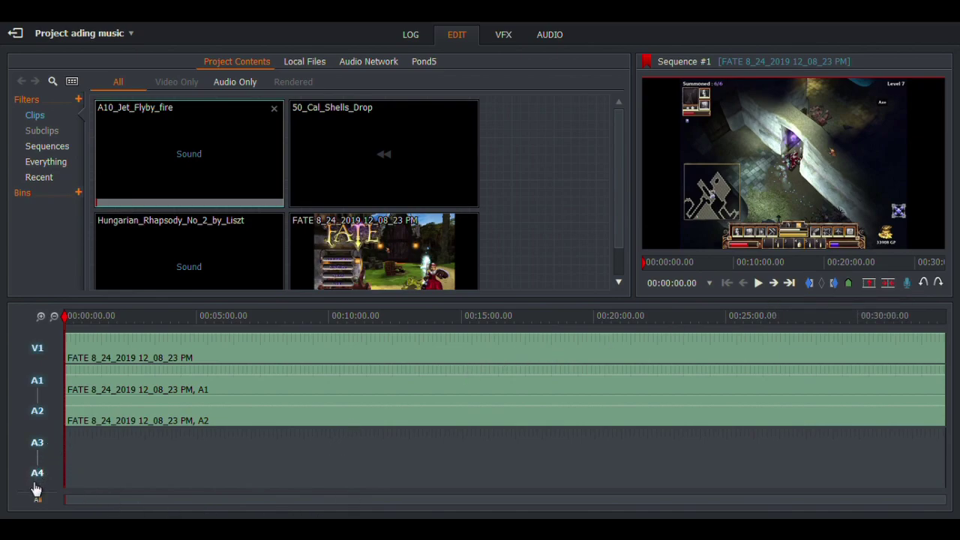
With V1, A1 and A2 disabled, place Hungarian_Rhapsody on A3/A4 from the start, then preview
drag(173, 128, 69, 453)
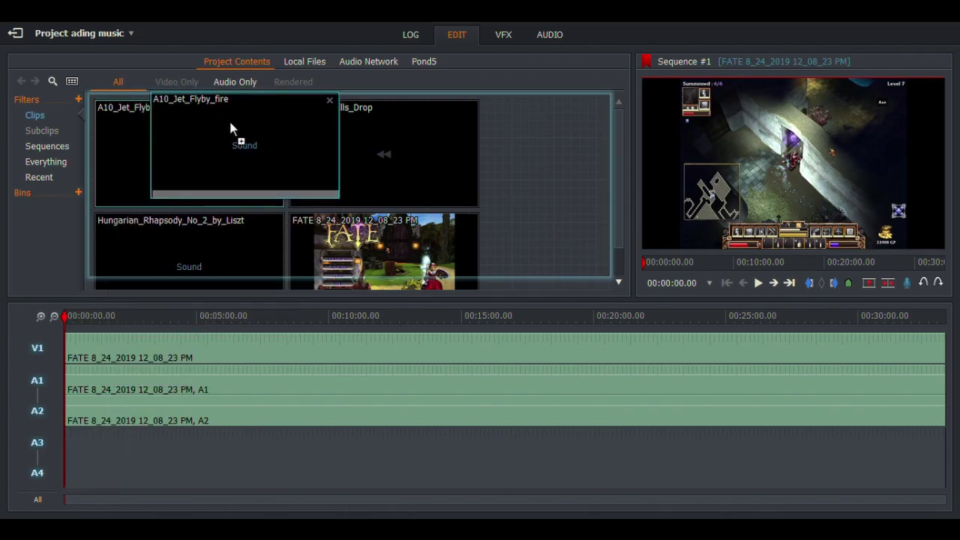
scroll(535, 133, down, 1)
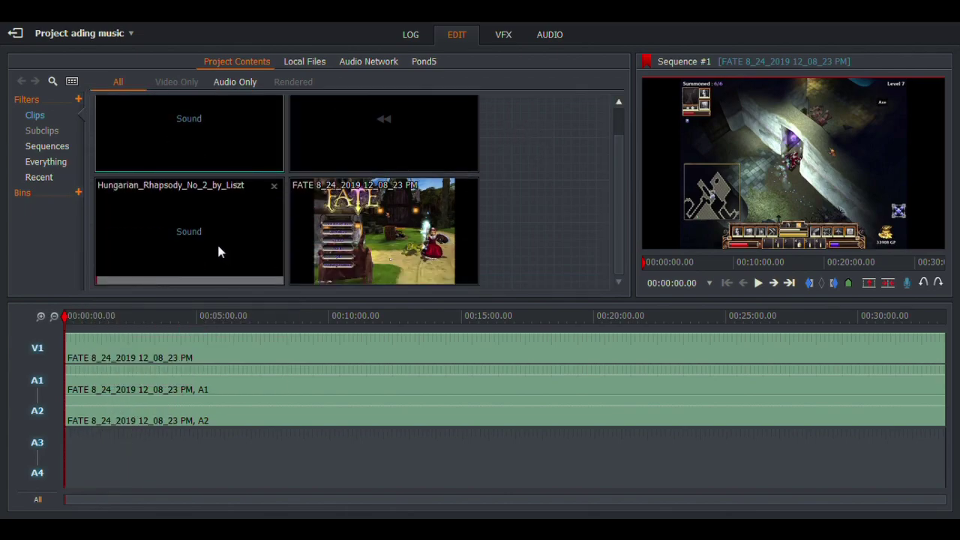
click(37, 348)
click(38, 381)
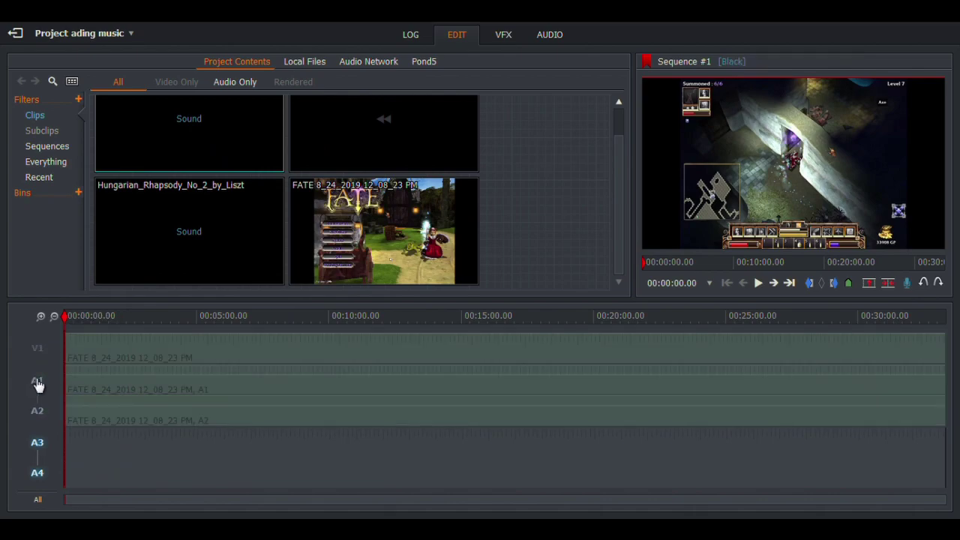
drag(250, 227, 65, 473)
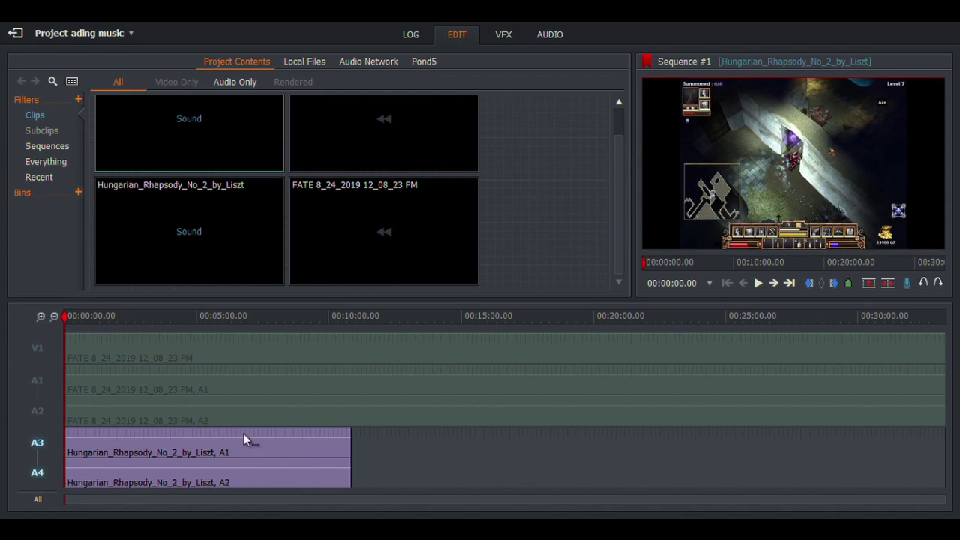
click(45, 352)
click(51, 387)
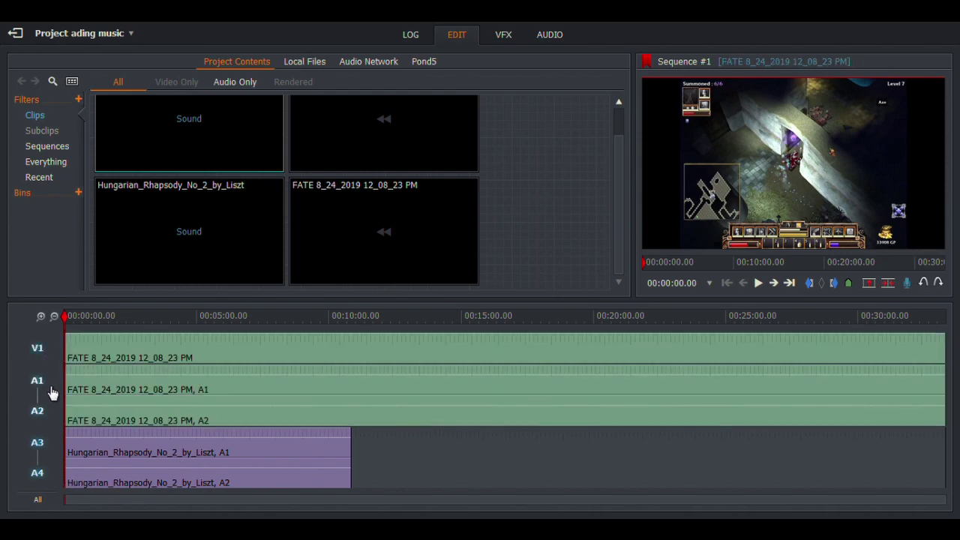
click(758, 283)
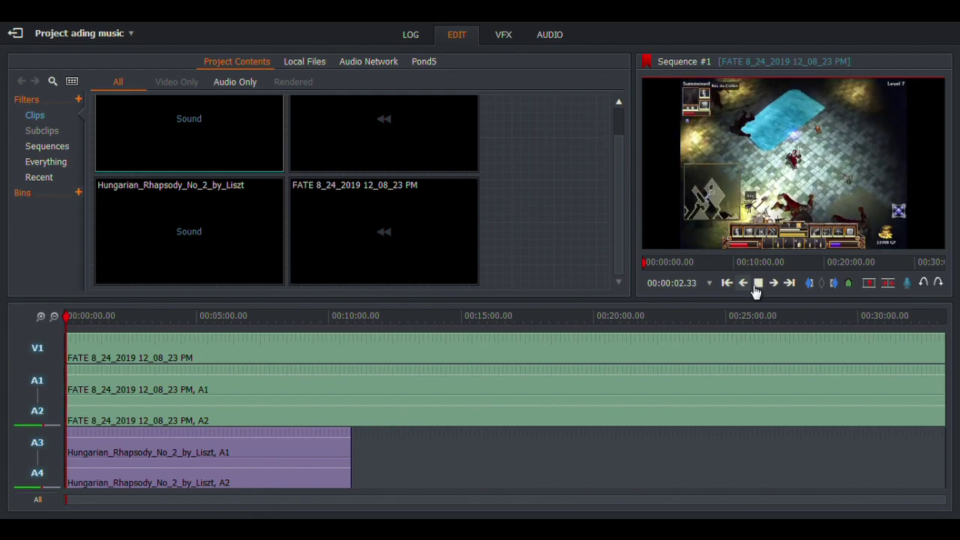
click(759, 285)
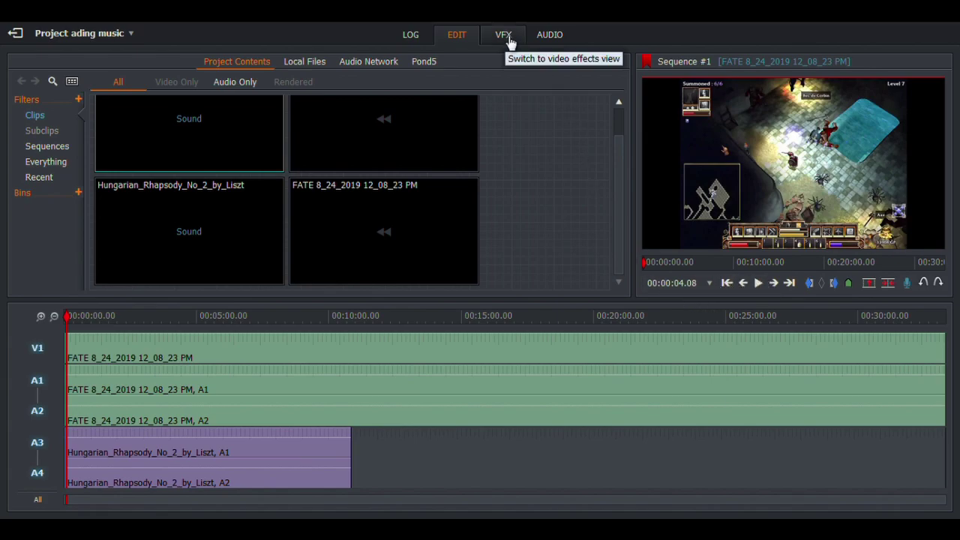
In the Audio mixer, pull the A3 and A4 Liszt faders down to about -30 dB and preview
click(549, 37)
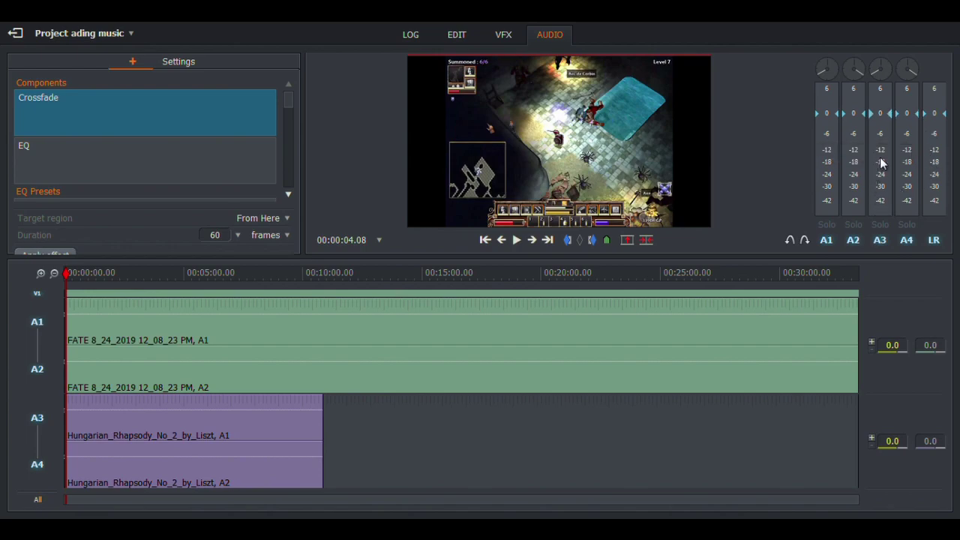
drag(874, 123, 873, 144)
drag(899, 119, 900, 173)
click(518, 240)
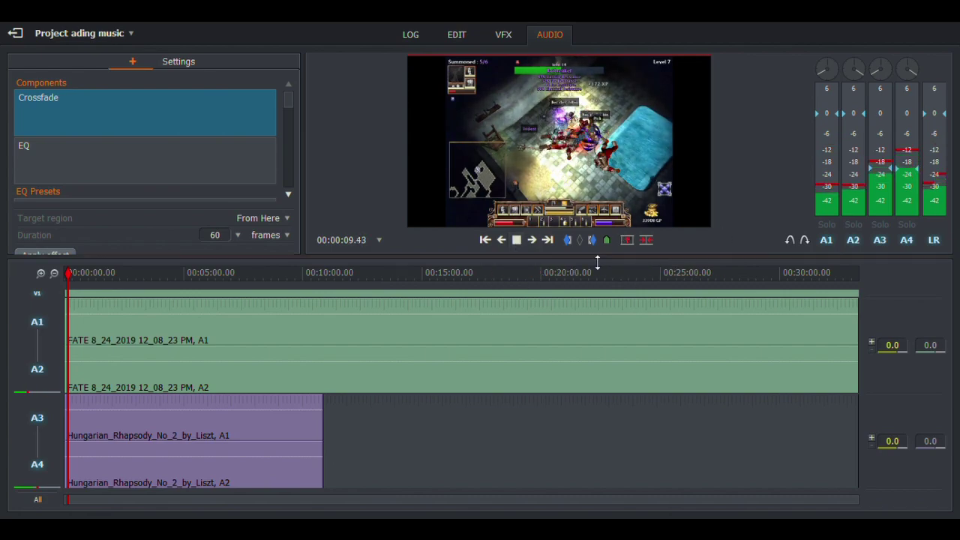
click(516, 240)
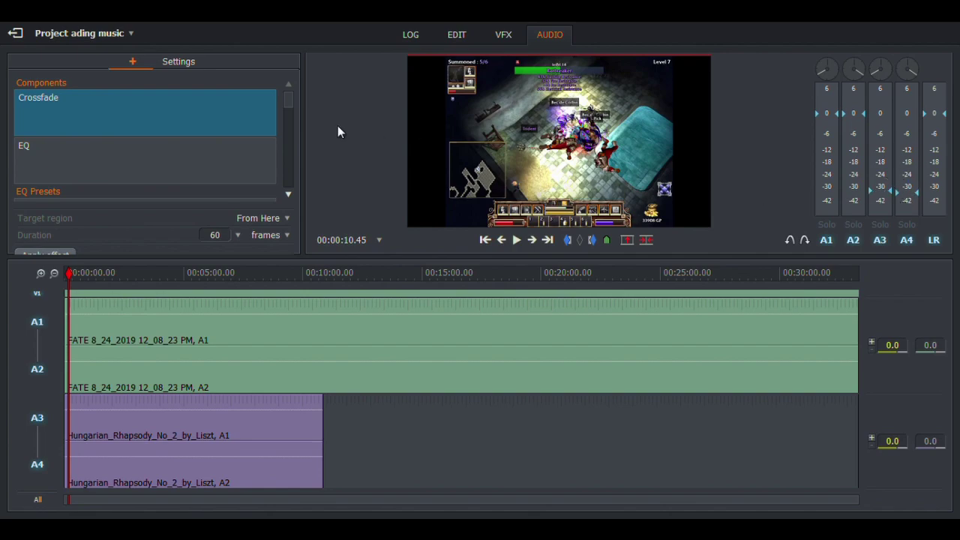
Jump to the end of the sequence, then return to the Edit workspace
scroll(260, 135, down, 5)
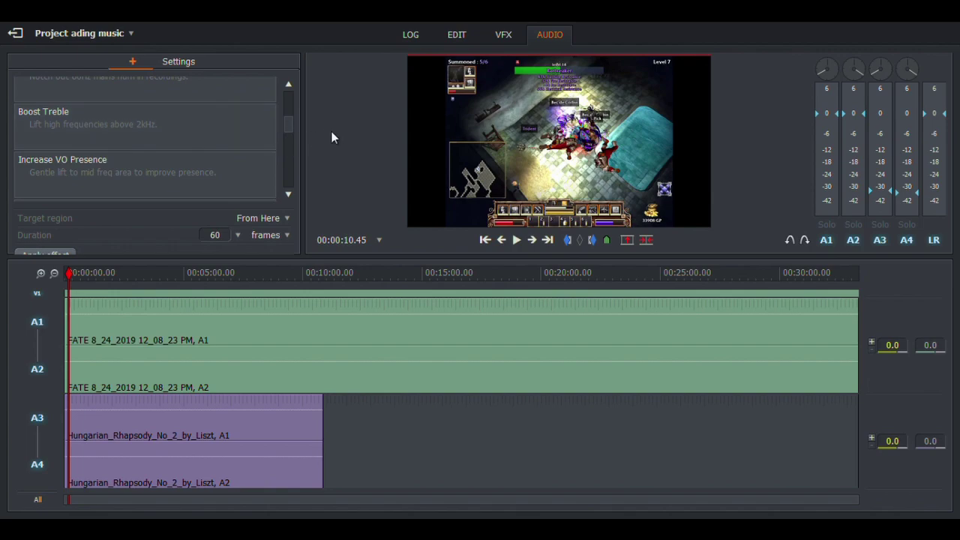
key(End)
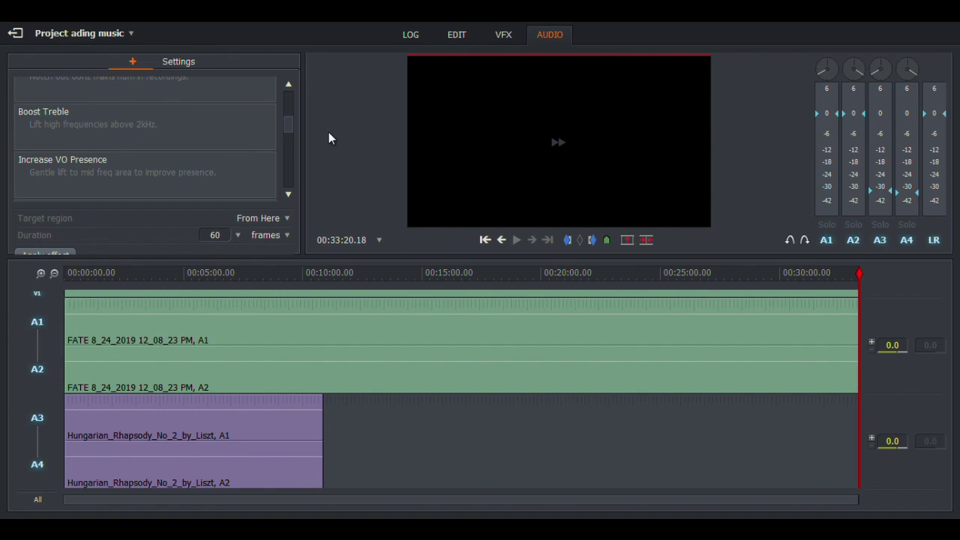
scroll(275, 161, down, 5)
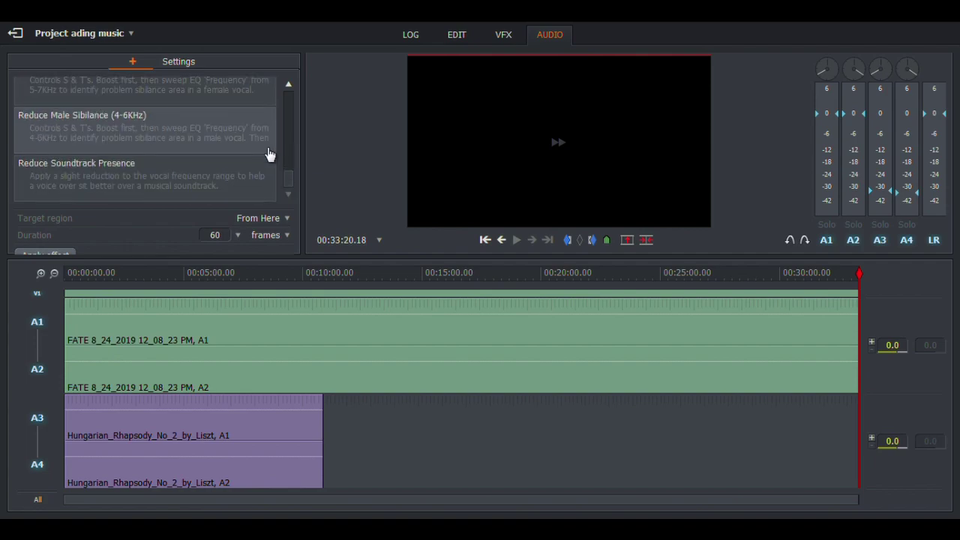
scroll(268, 154, up, 1)
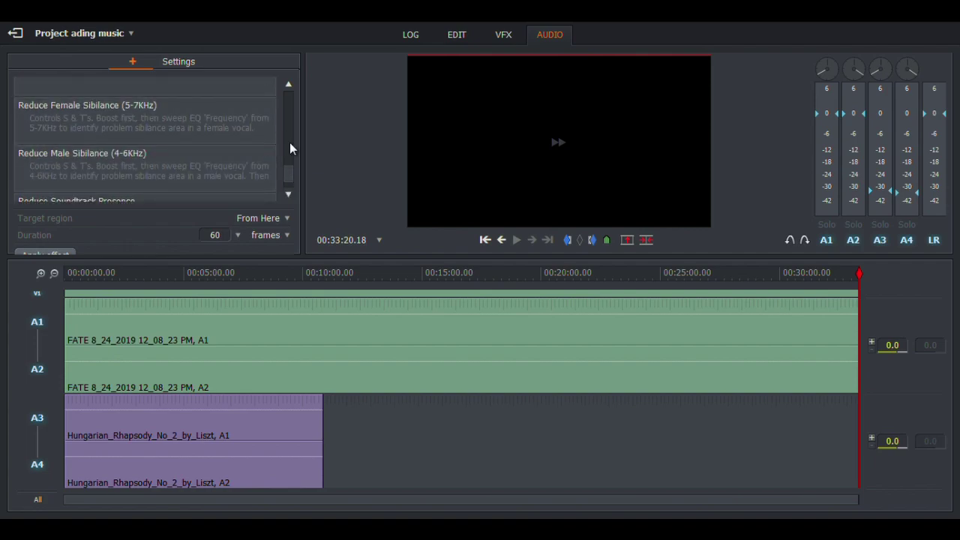
scroll(287, 143, up, 1)
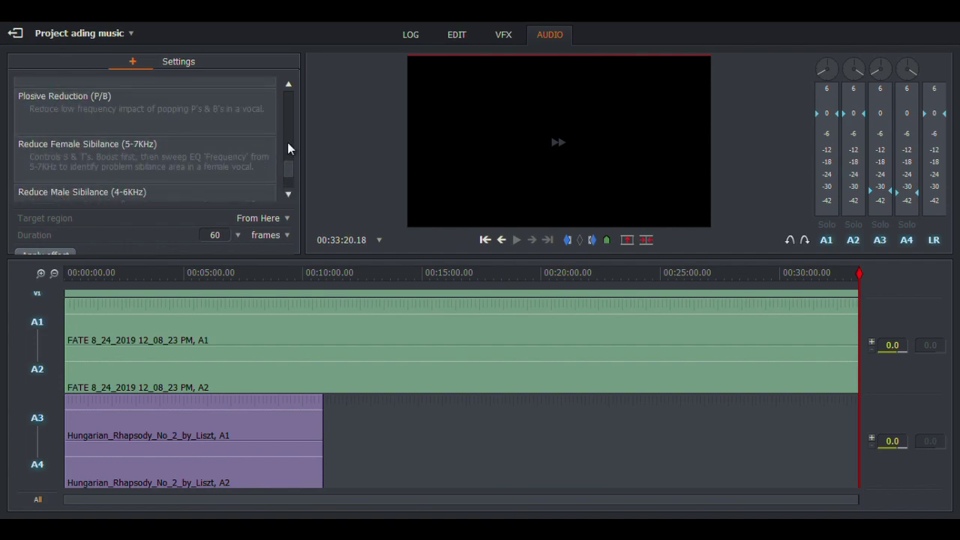
scroll(287, 143, up, 1)
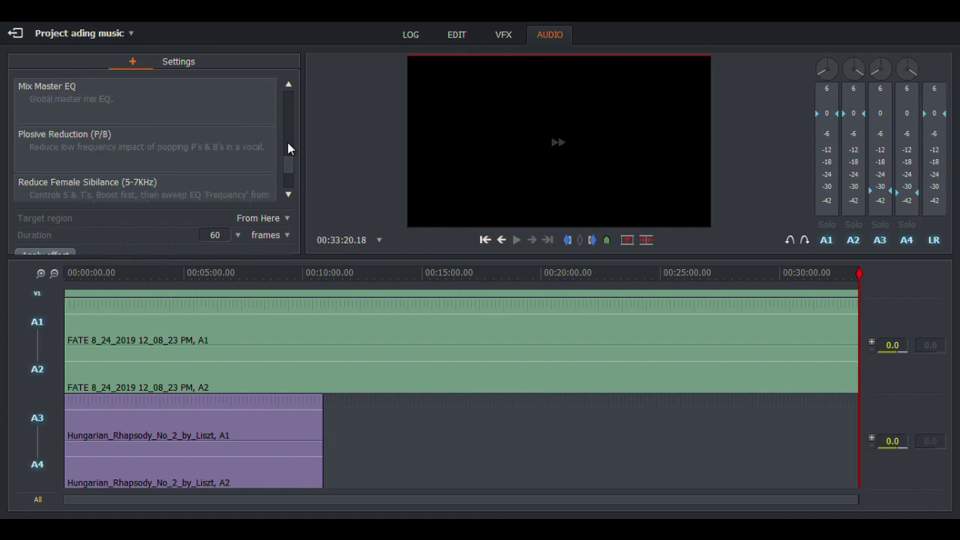
scroll(287, 142, up, 2)
scroll(287, 142, up, 1)
scroll(287, 143, up, 2)
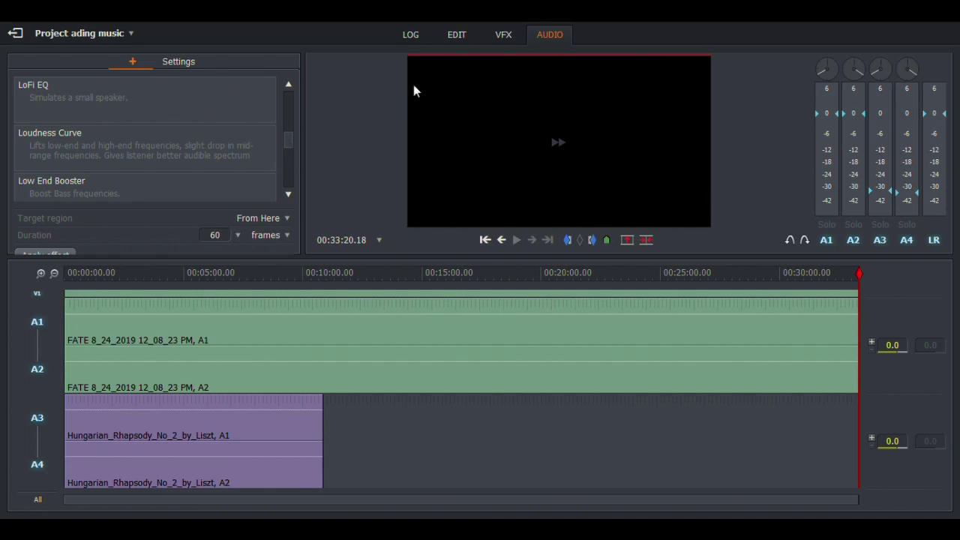
click(459, 35)
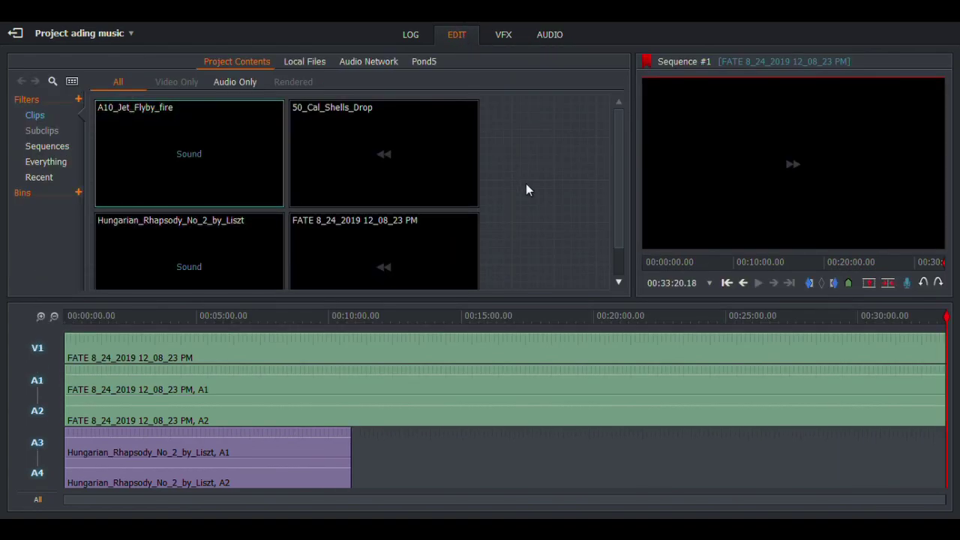